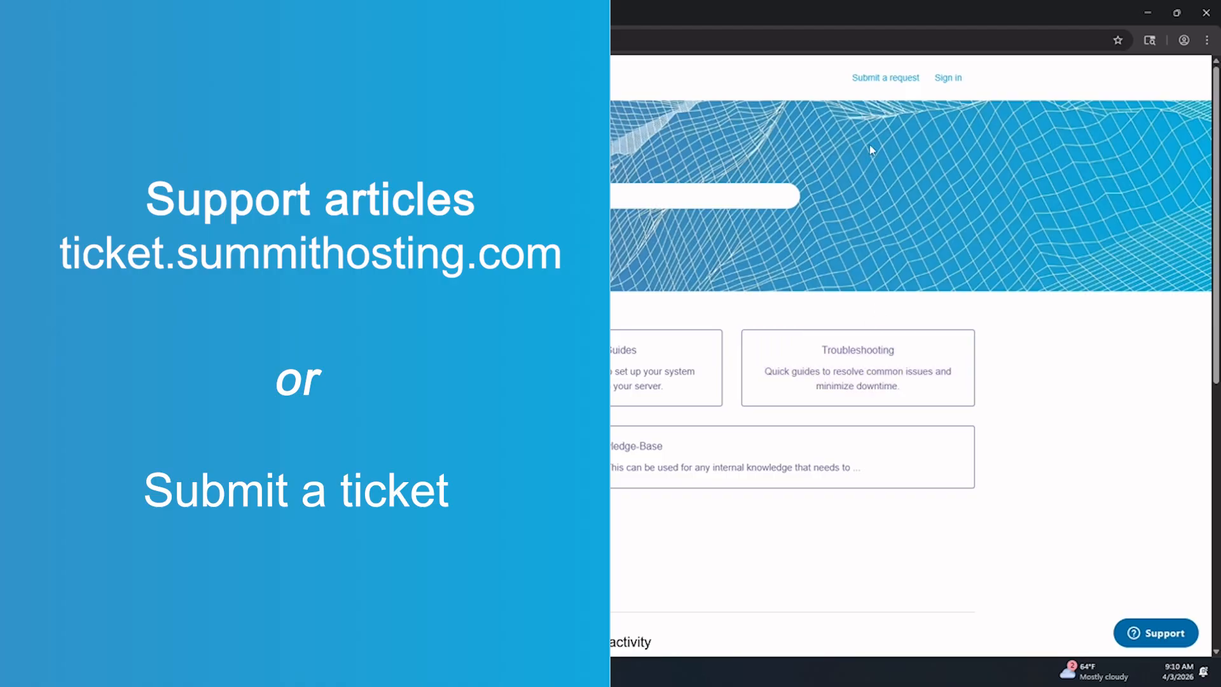
Open the Summit support site's new request form and scroll down through its fields.
click(881, 83)
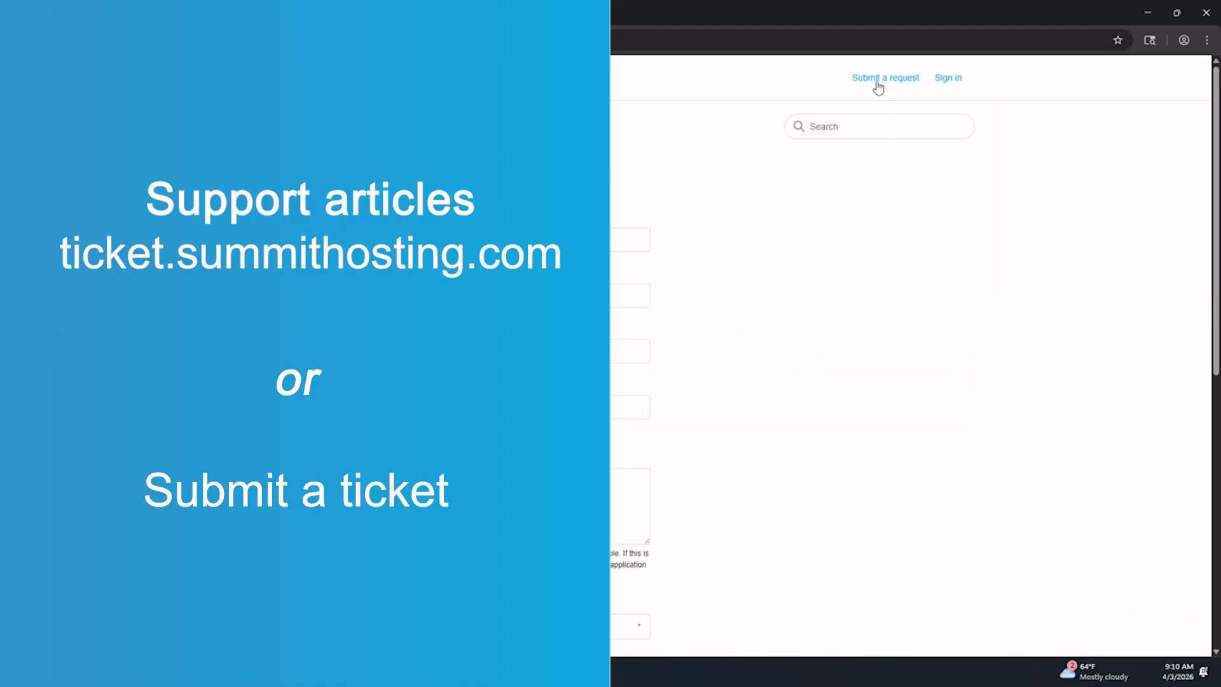
scroll(989, 269, down, 10)
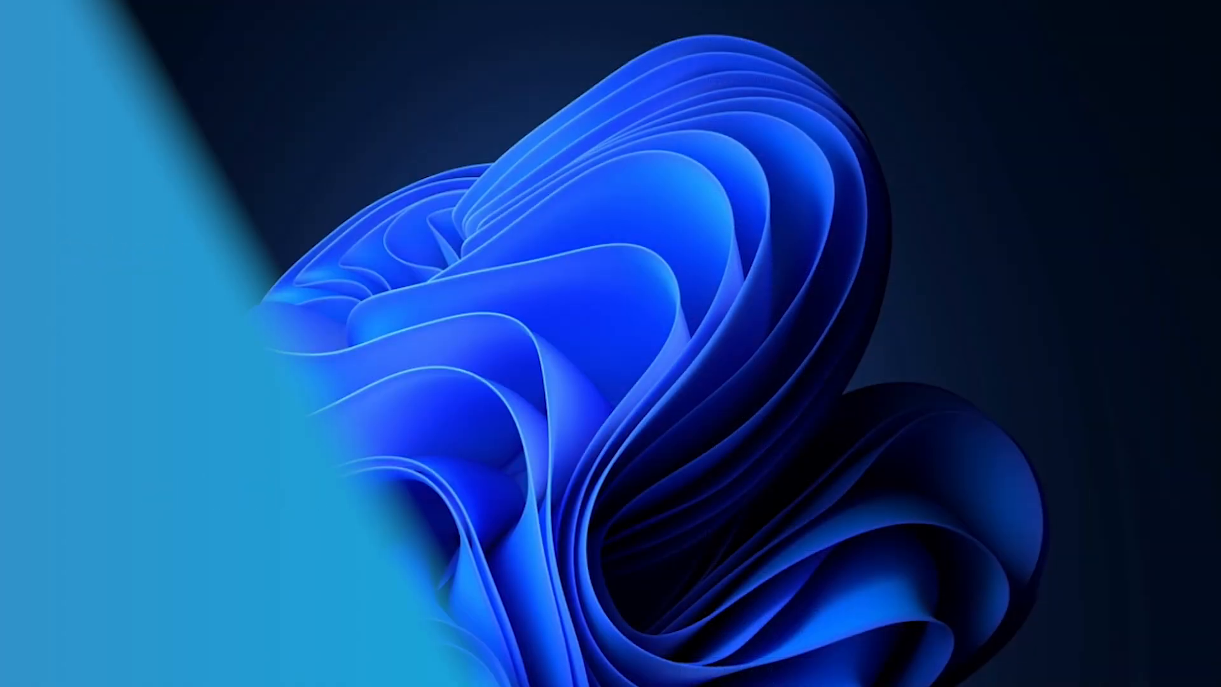
Launch TruGrid Windows Connector from Windows Search and enter the account's login email.
key(super+s)
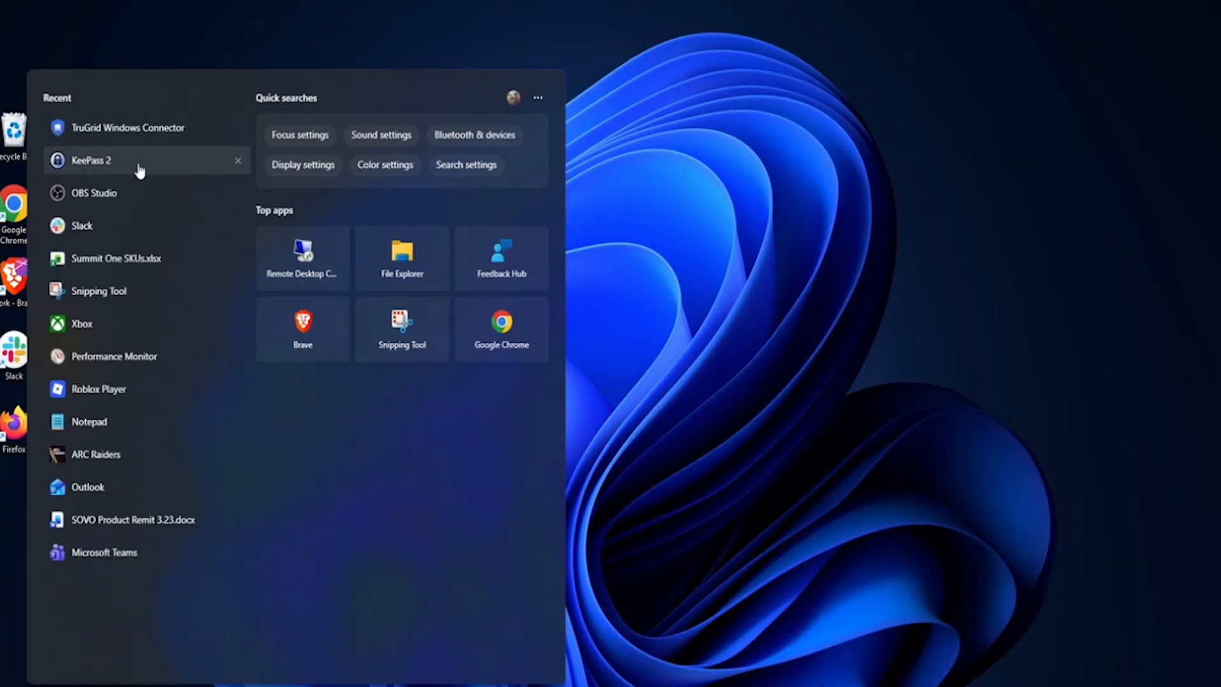
click(130, 130)
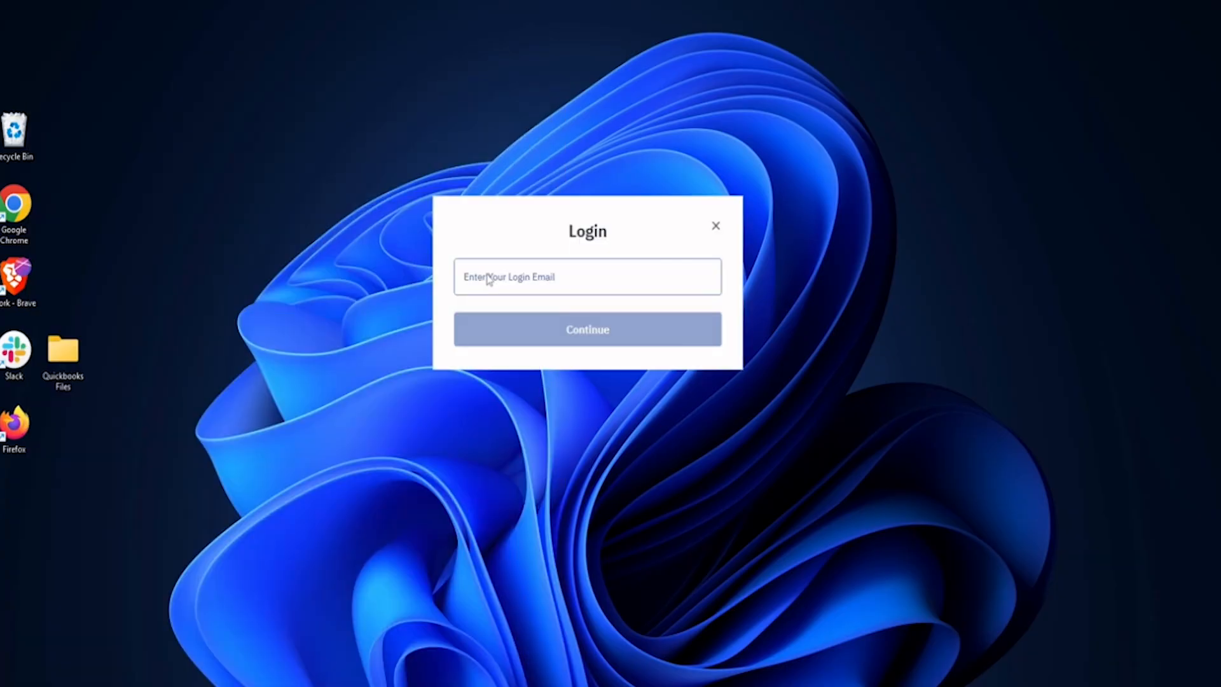
click(489, 280)
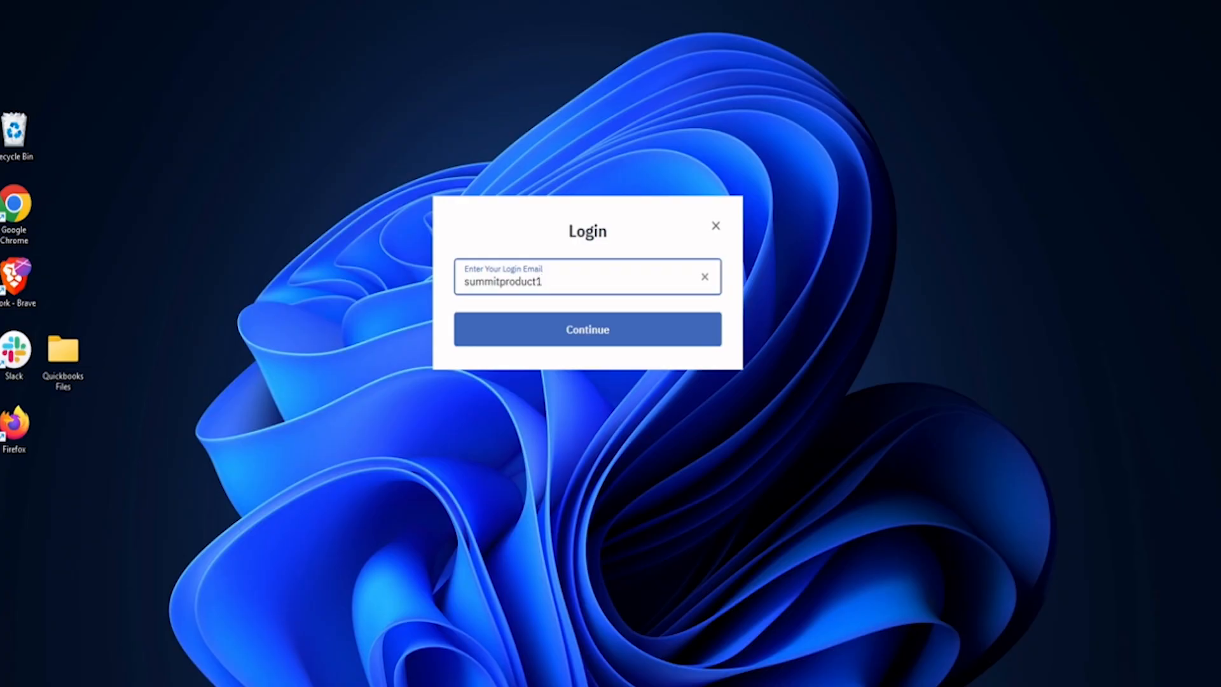
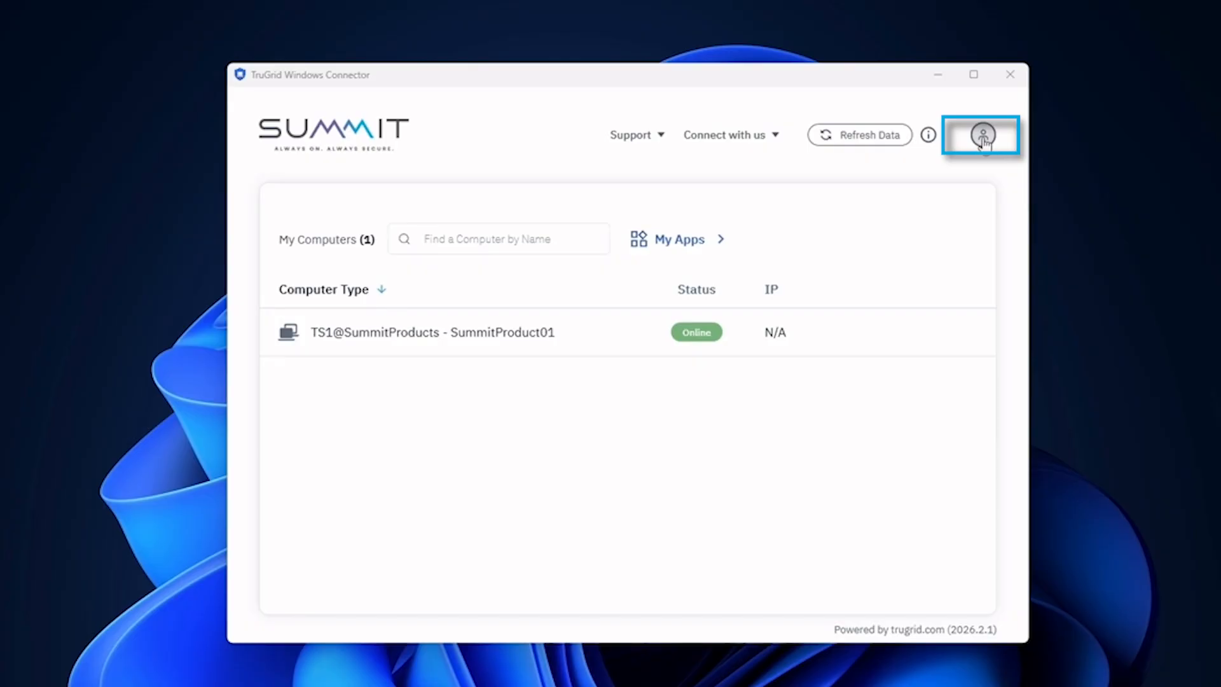
Open the connector's Settings from the account menu and switch Screen Mode to Windowed Mode.
click(982, 137)
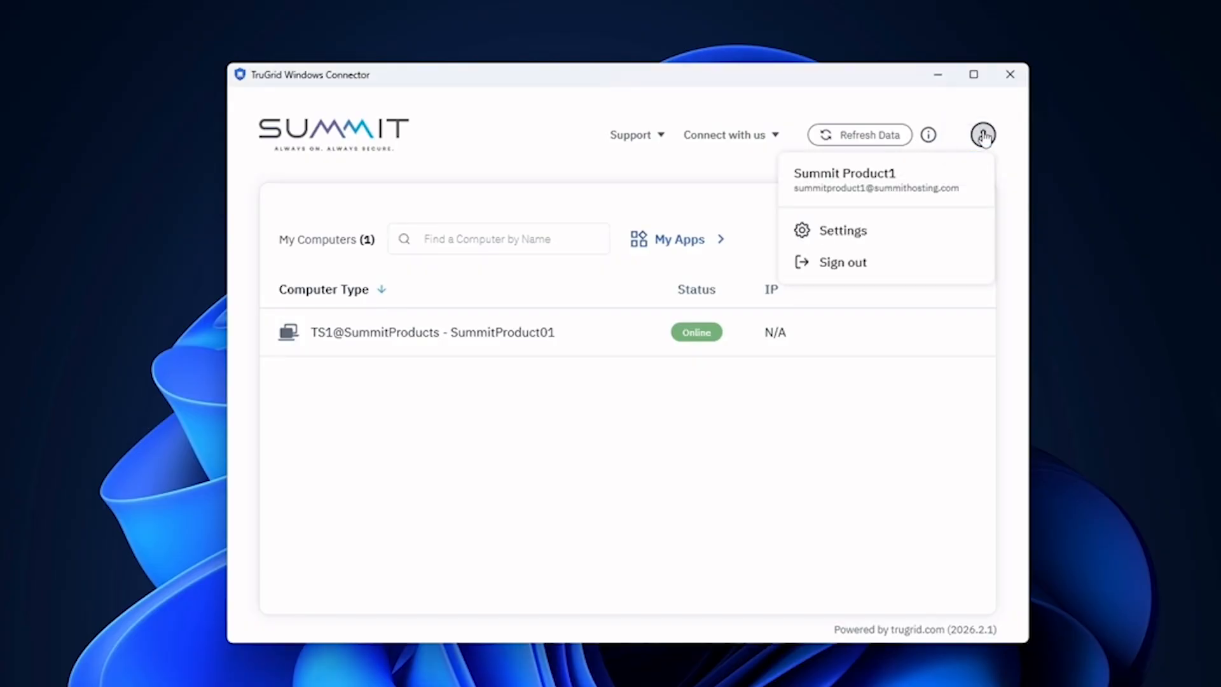
click(867, 229)
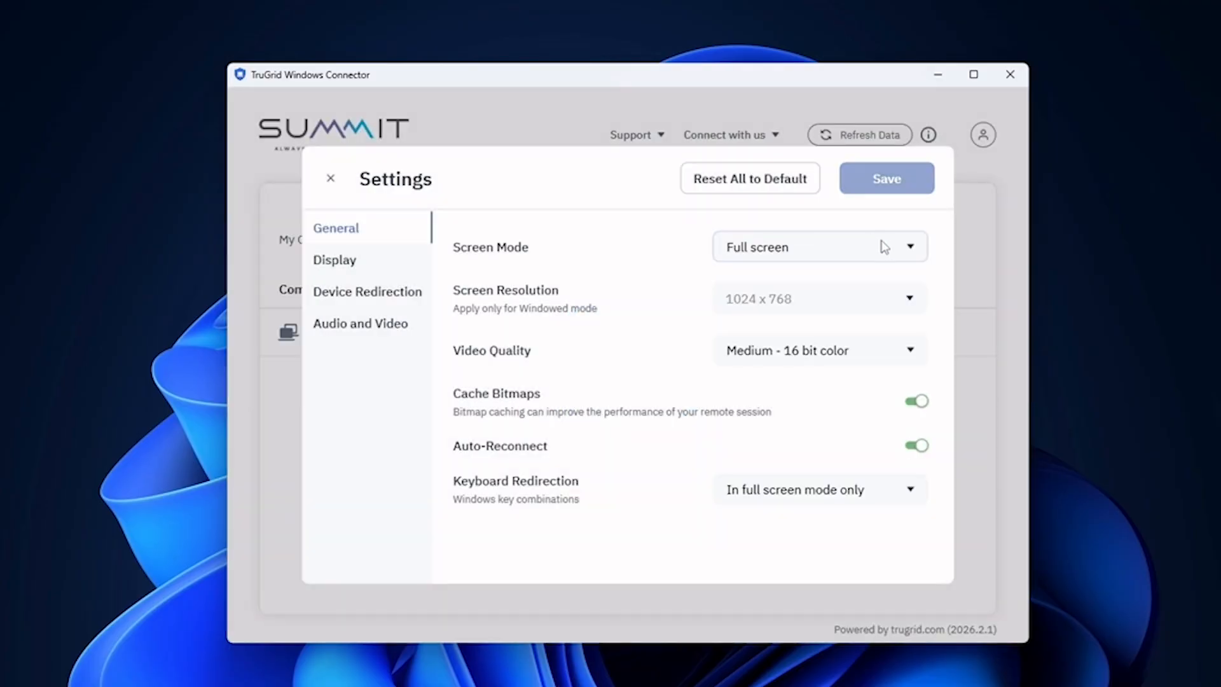
click(882, 247)
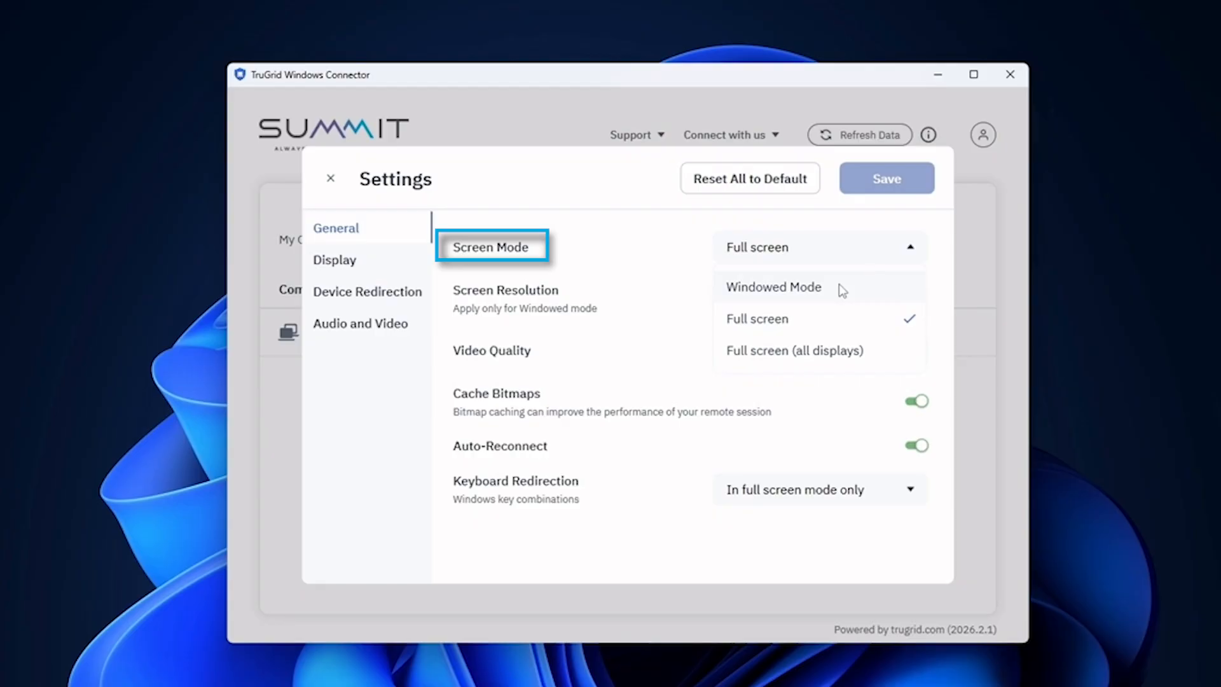
click(770, 289)
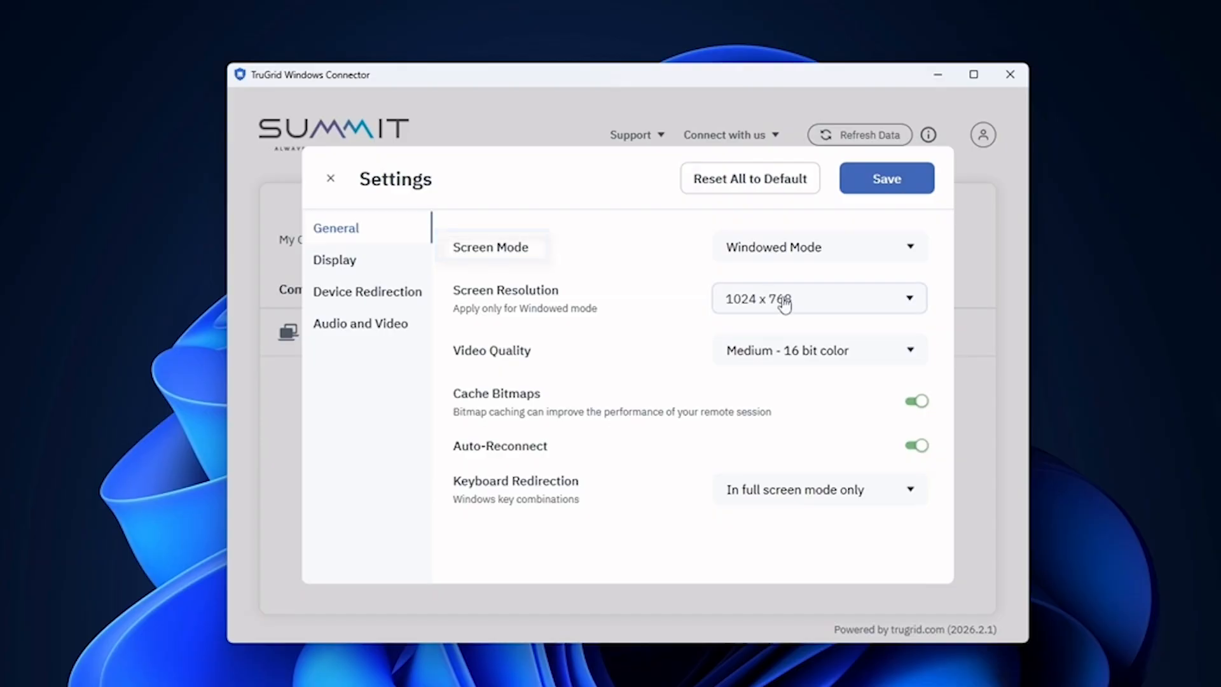
mouse_move(654, 83)
mouse_down()
mouse_move(675, 142)
mouse_move(654, 90)
mouse_move(645, 101)
mouse_up()
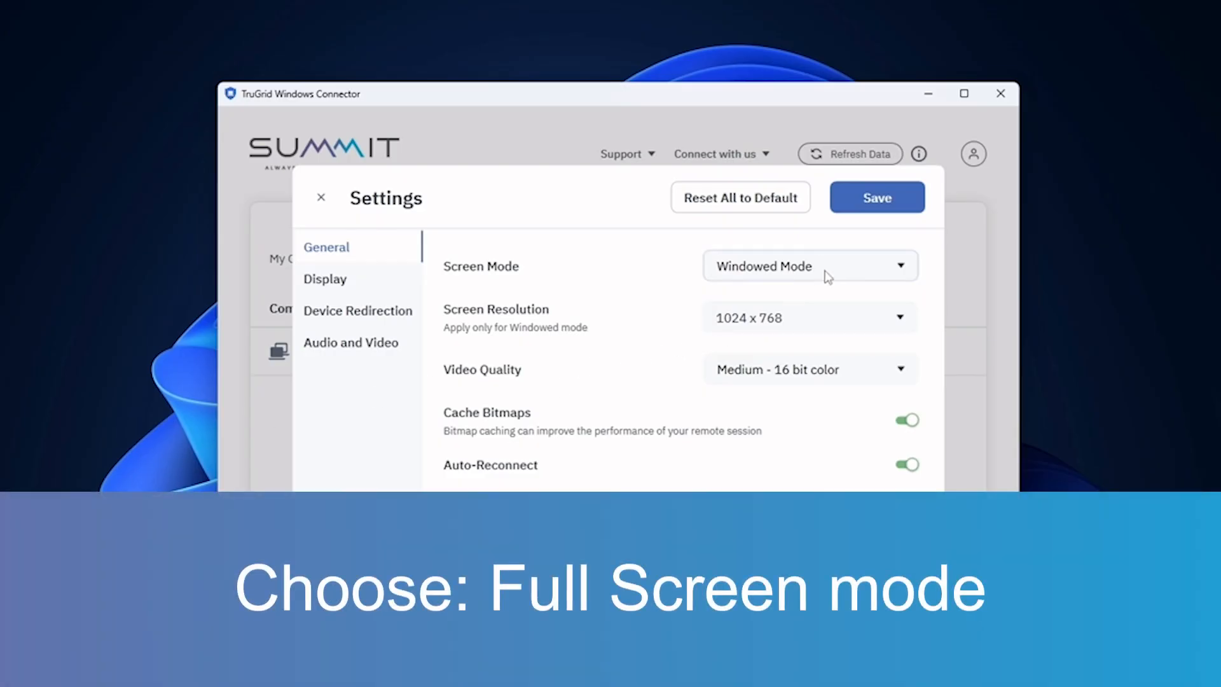
click(827, 275)
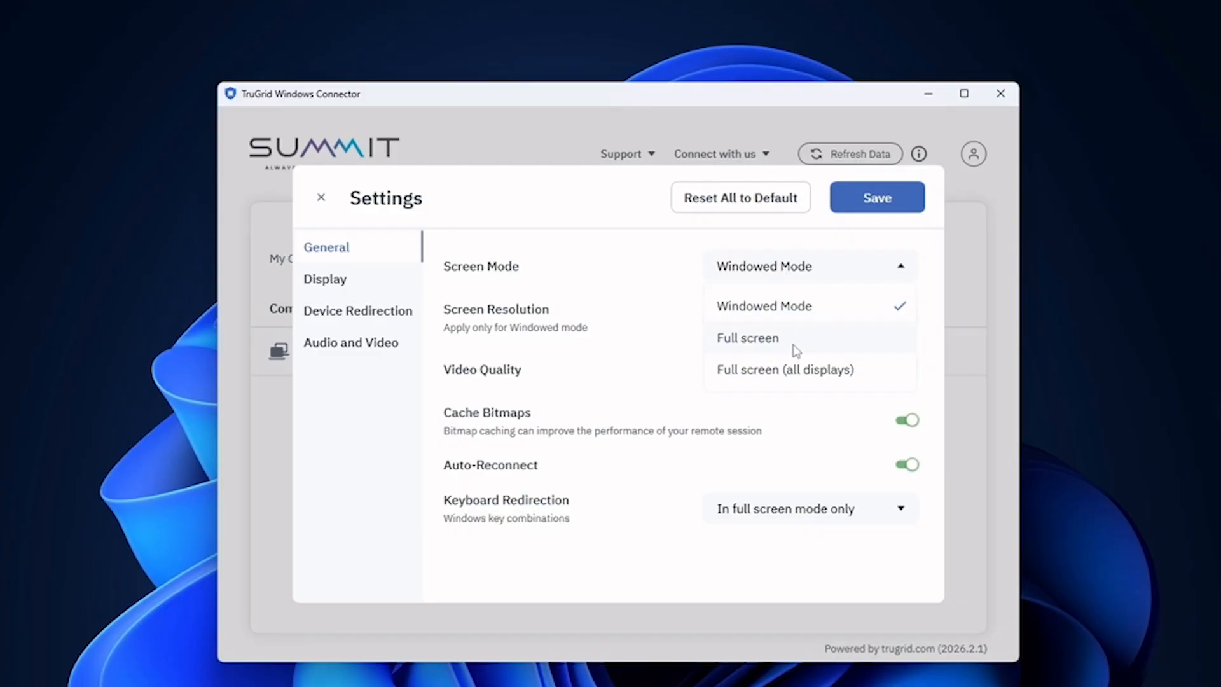
Review the Screen Mode and Video Quality dropdowns without changing them.
click(796, 349)
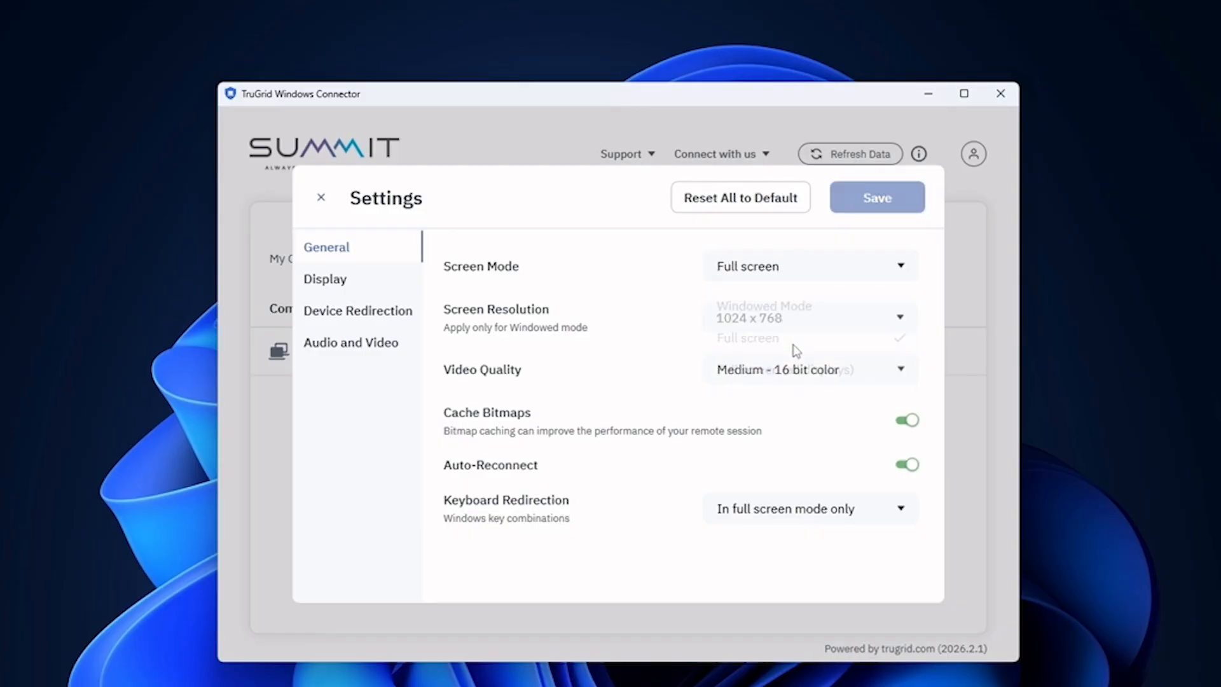
click(768, 275)
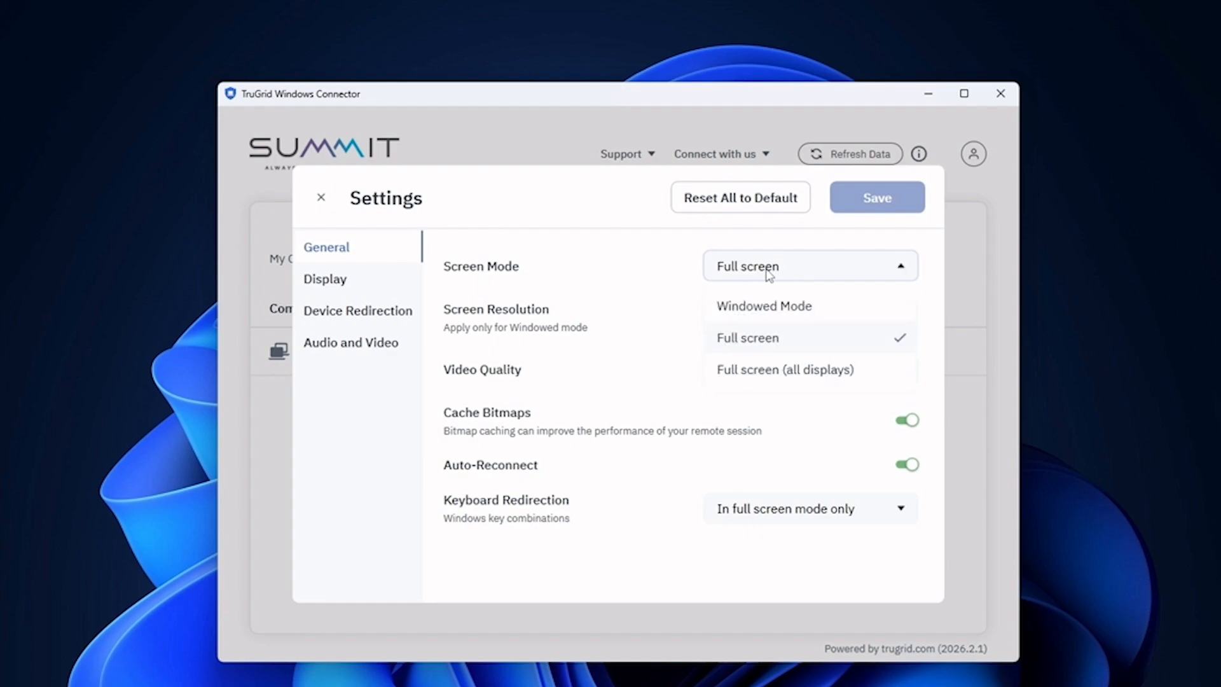
click(774, 342)
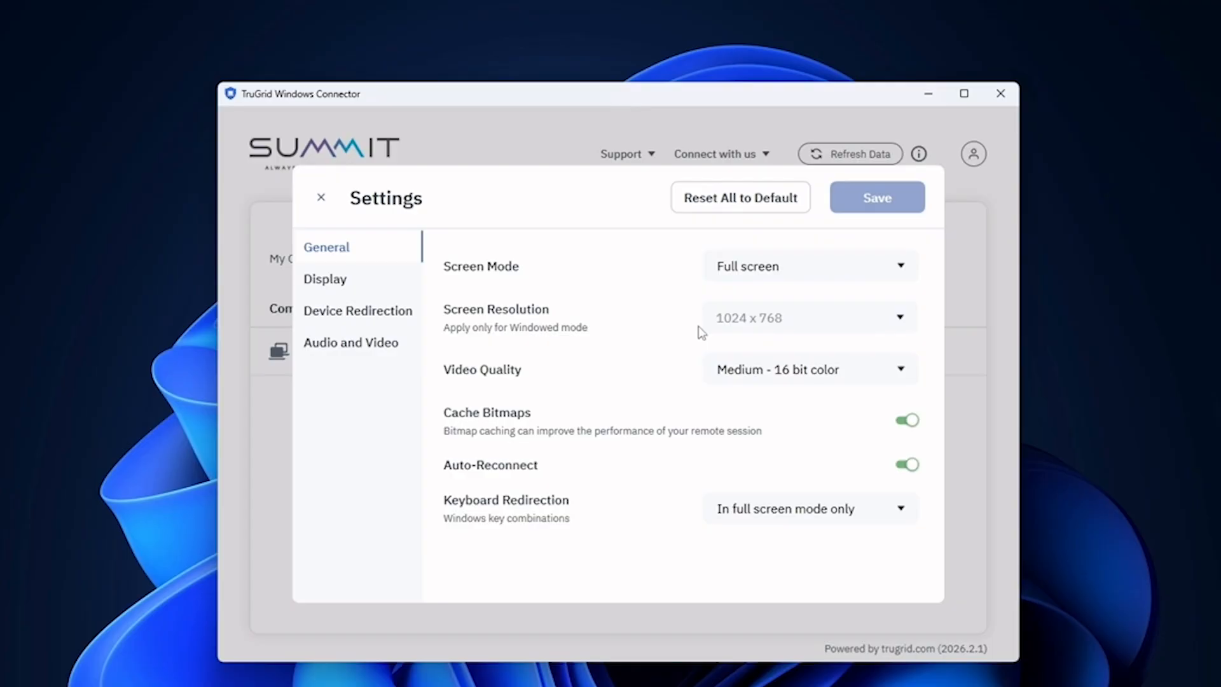
click(767, 280)
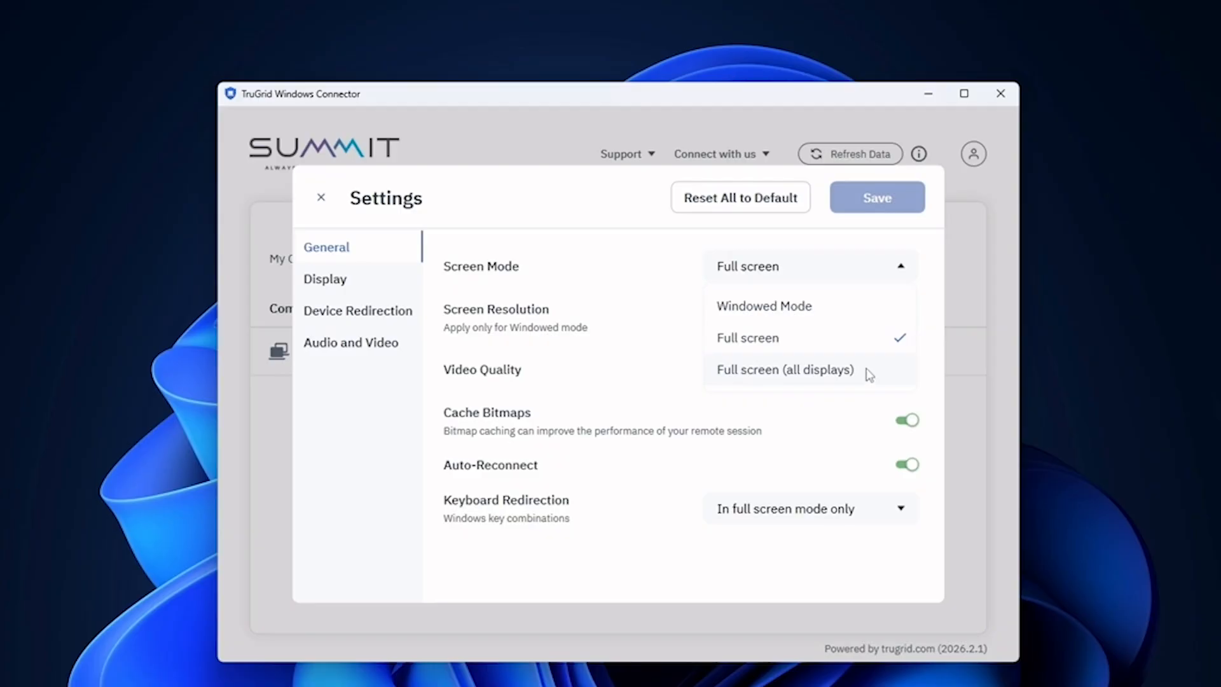
click(654, 347)
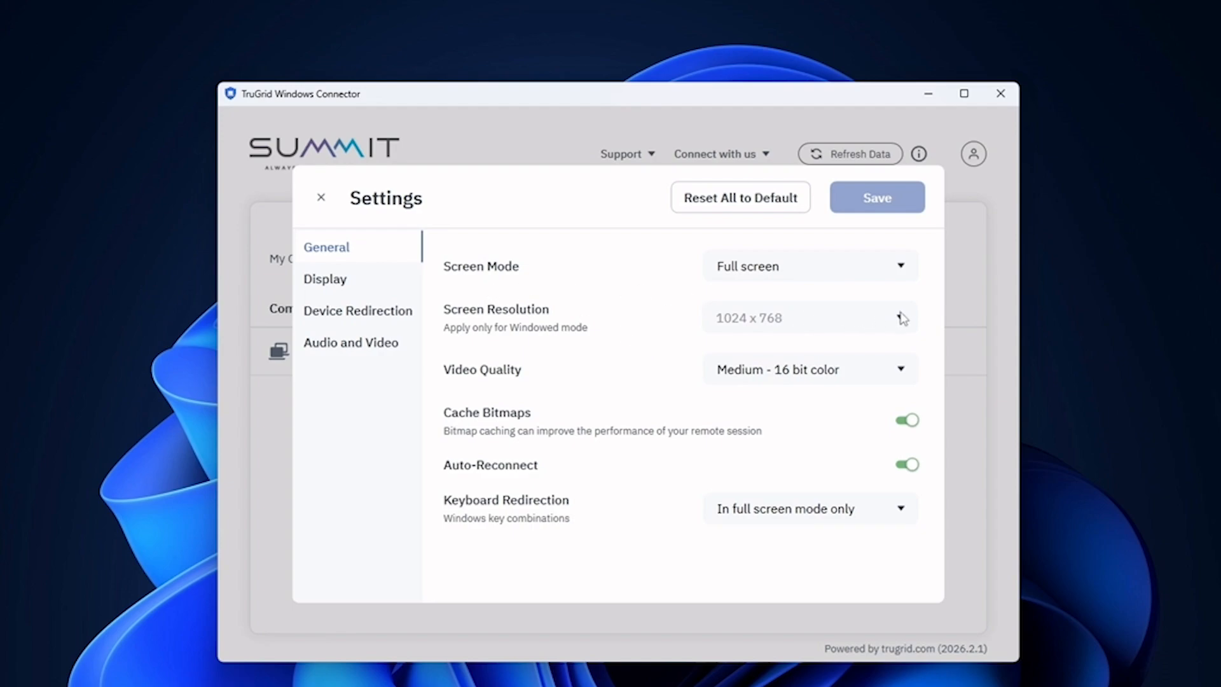
click(782, 366)
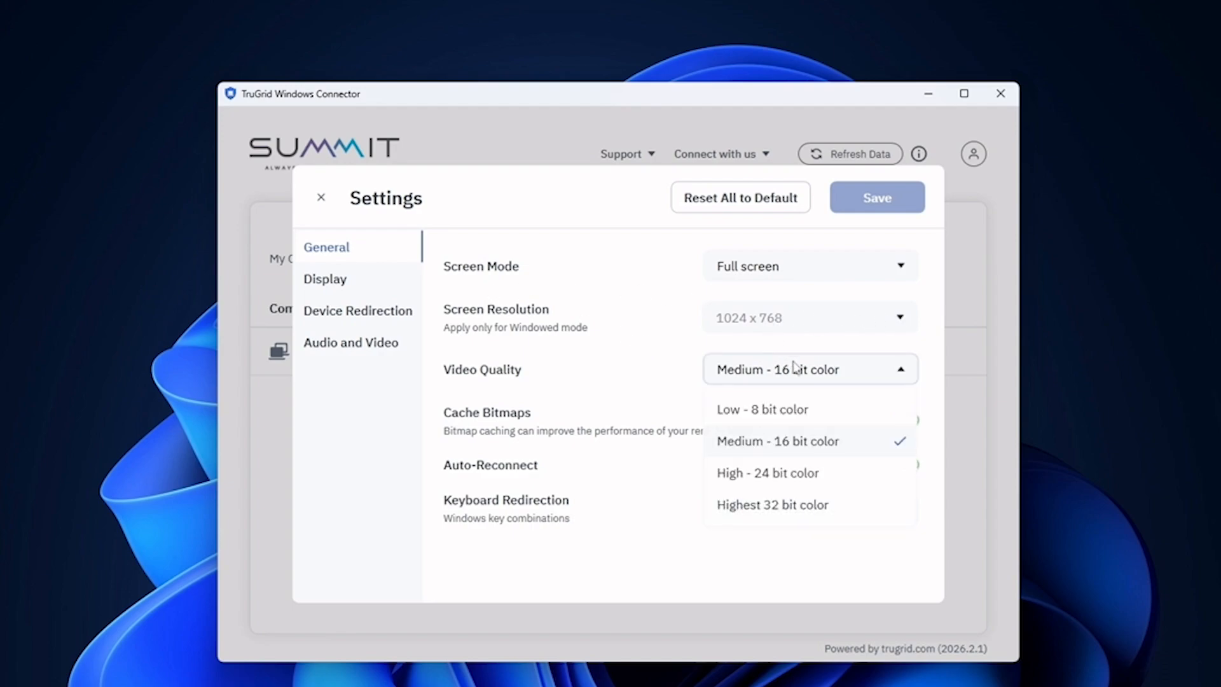
click(812, 380)
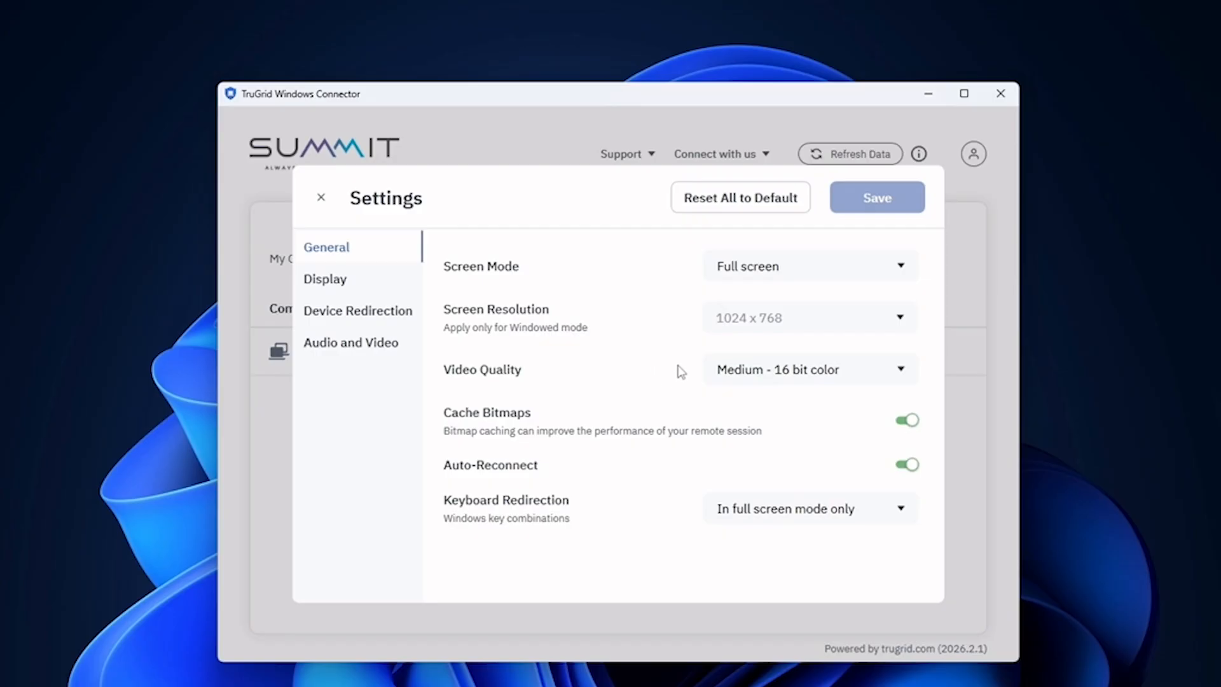
Choose Windowed Mode and keep the 1024 x 768 screen resolution.
click(737, 267)
click(734, 305)
click(764, 323)
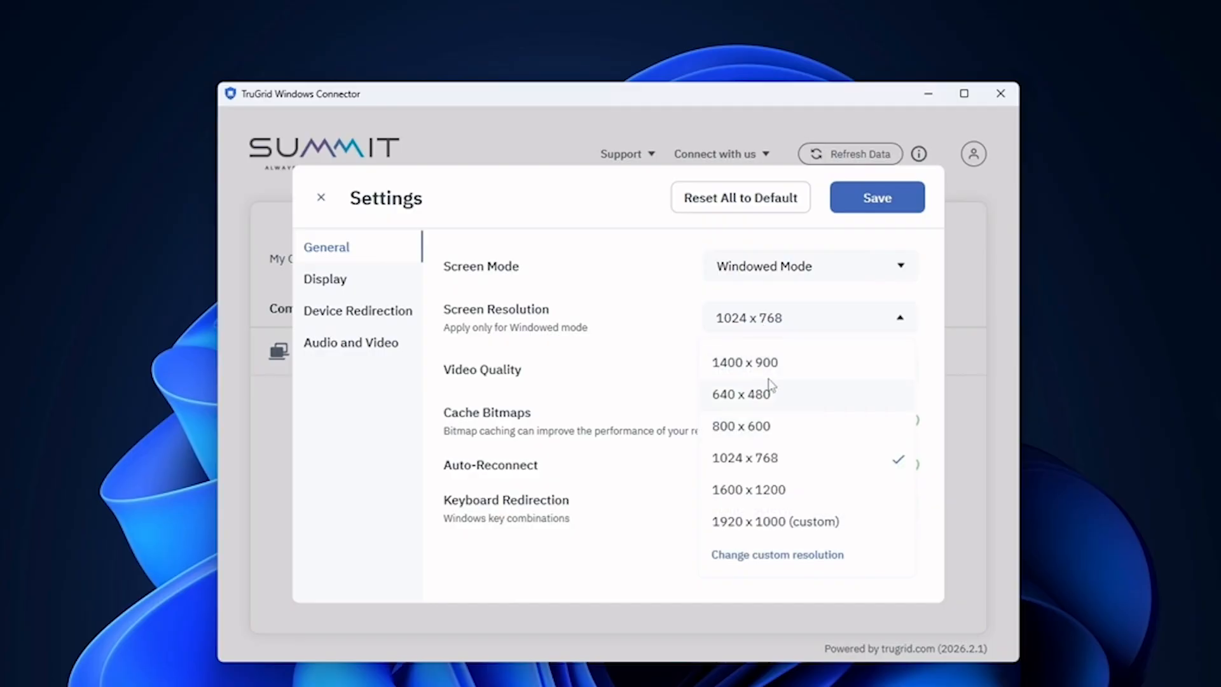
click(660, 335)
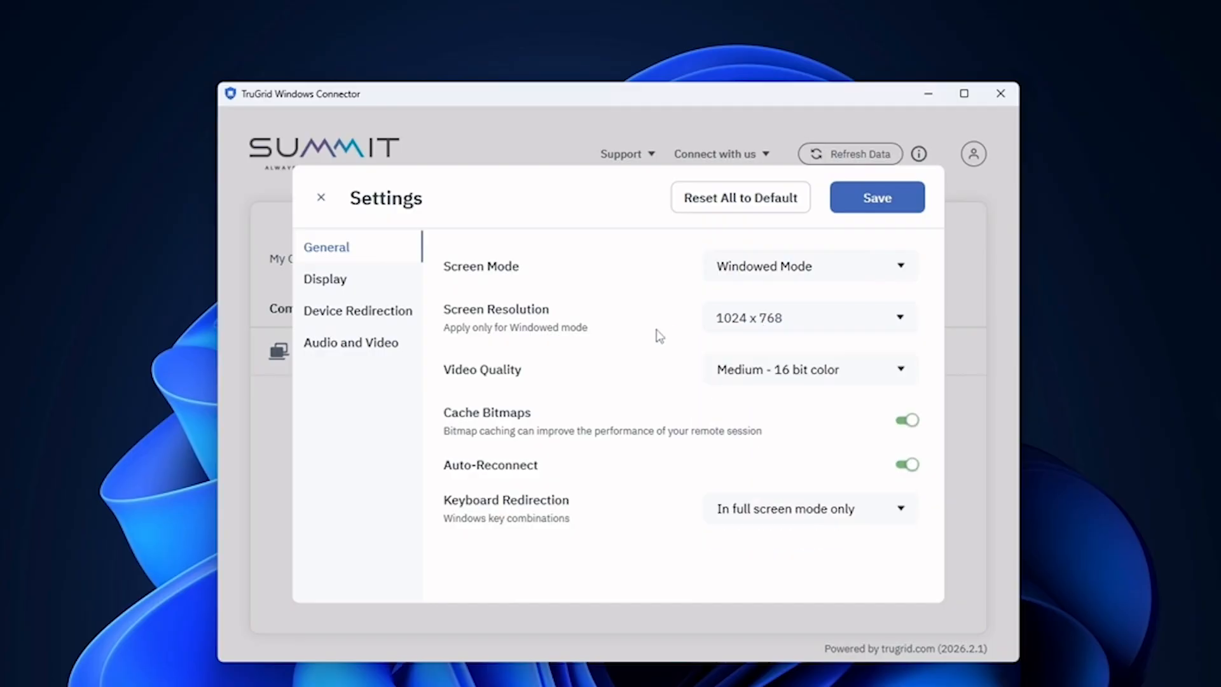
Toggle dynamic session resolution and the connection bar off and back on in Display settings.
click(325, 291)
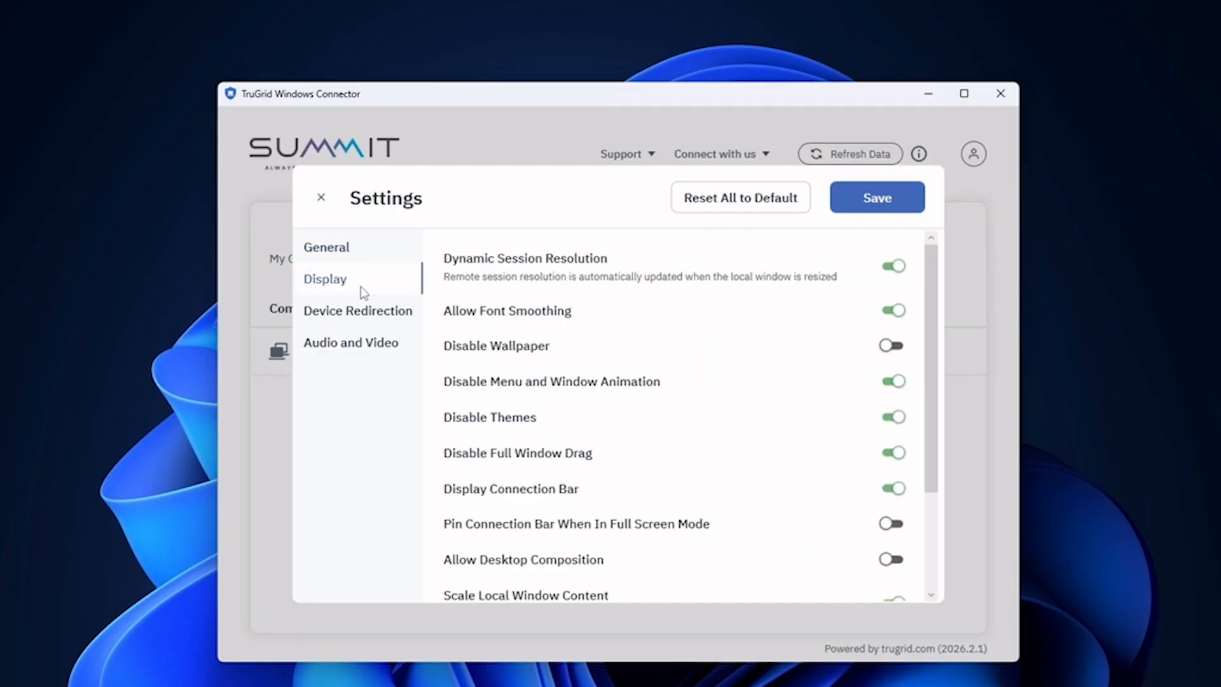
click(892, 265)
click(892, 266)
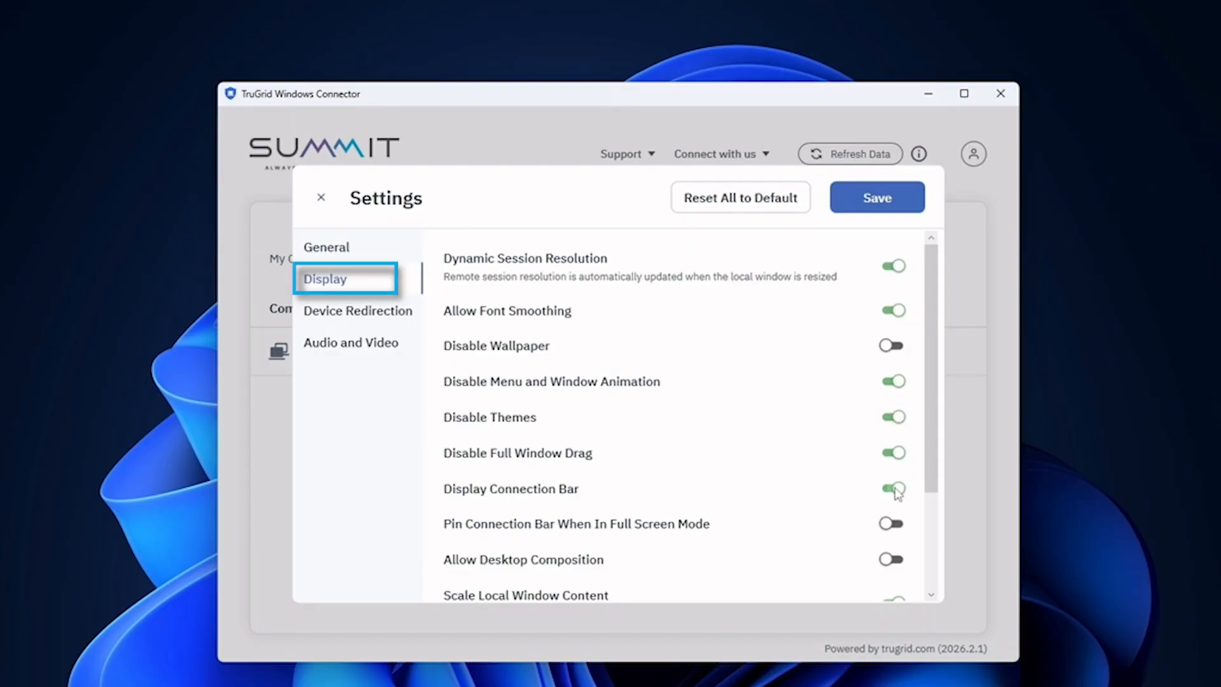
click(897, 488)
click(896, 489)
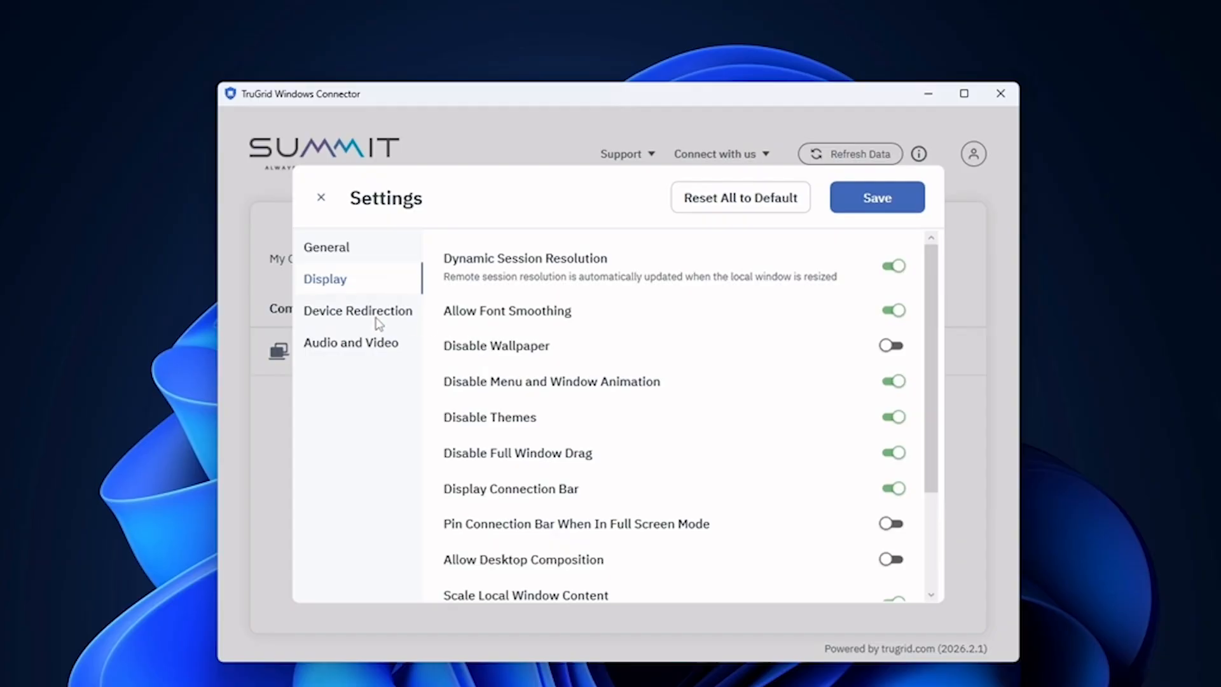
Leave printer and camera redirection unchanged, review the drive list, and open Audio and Video.
click(353, 314)
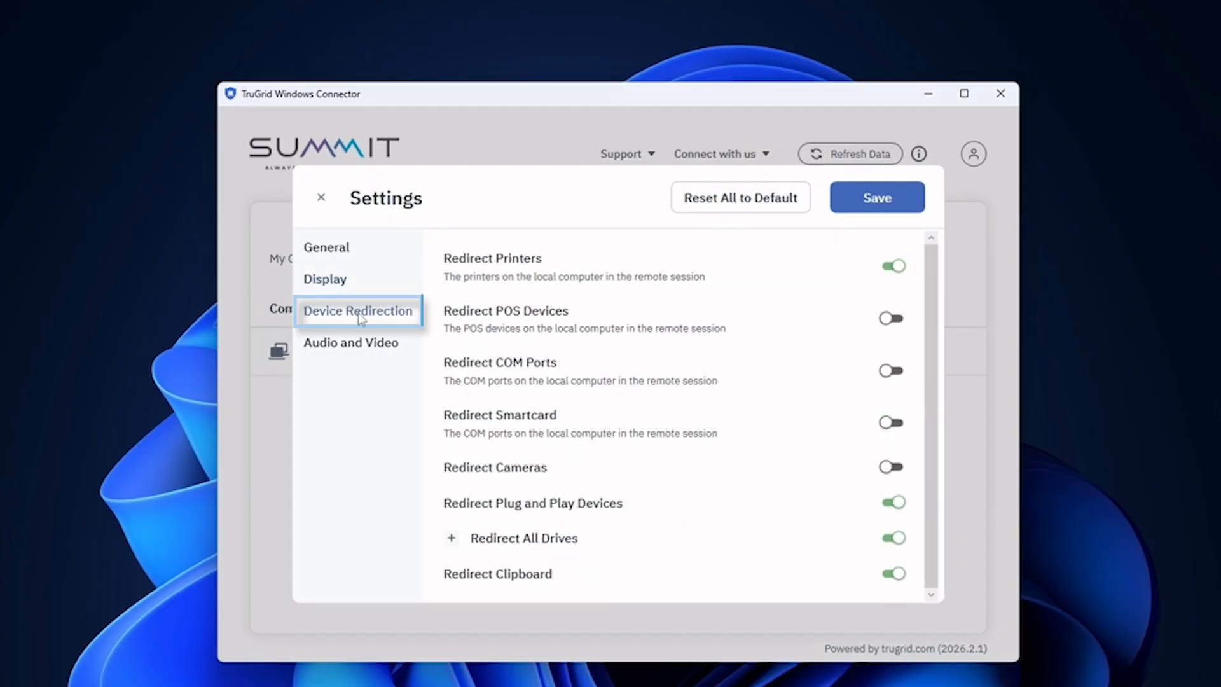
click(894, 270)
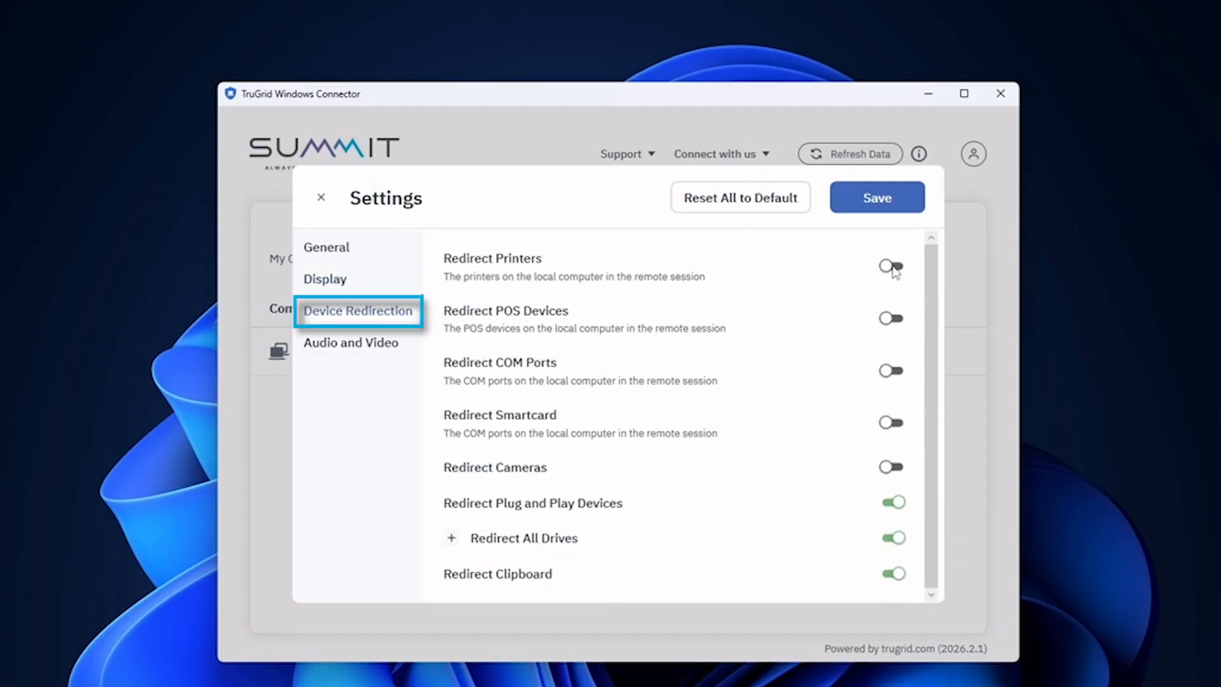
click(894, 269)
click(891, 468)
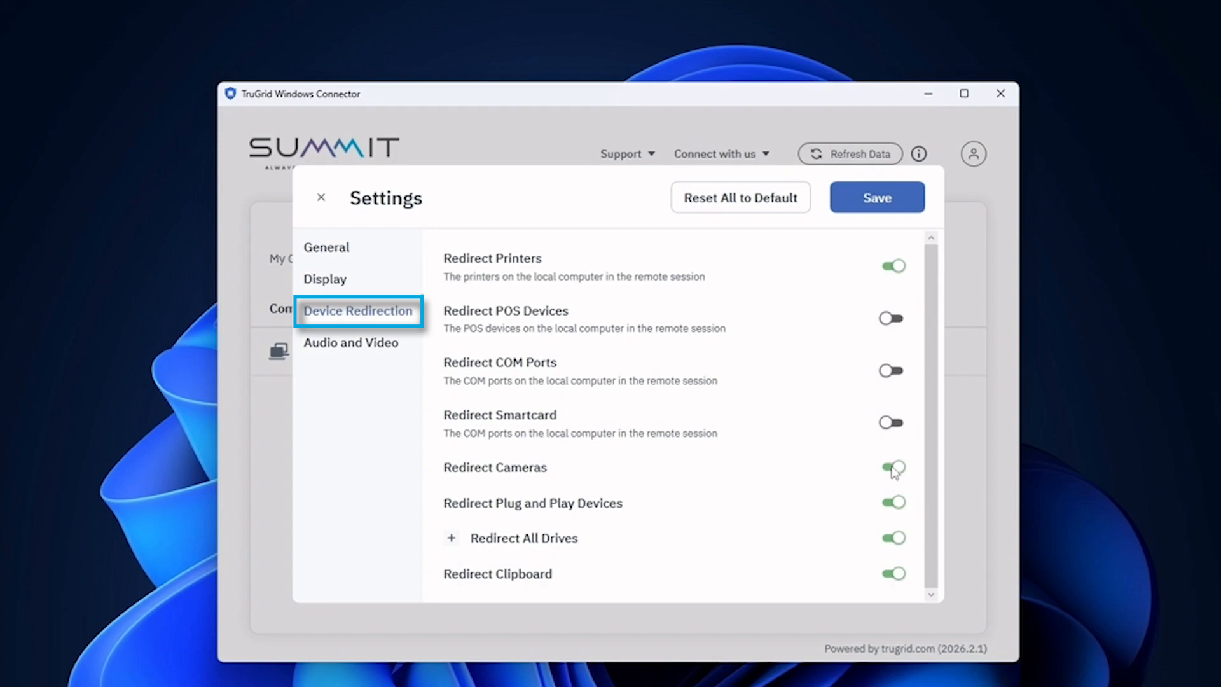
click(891, 467)
click(452, 538)
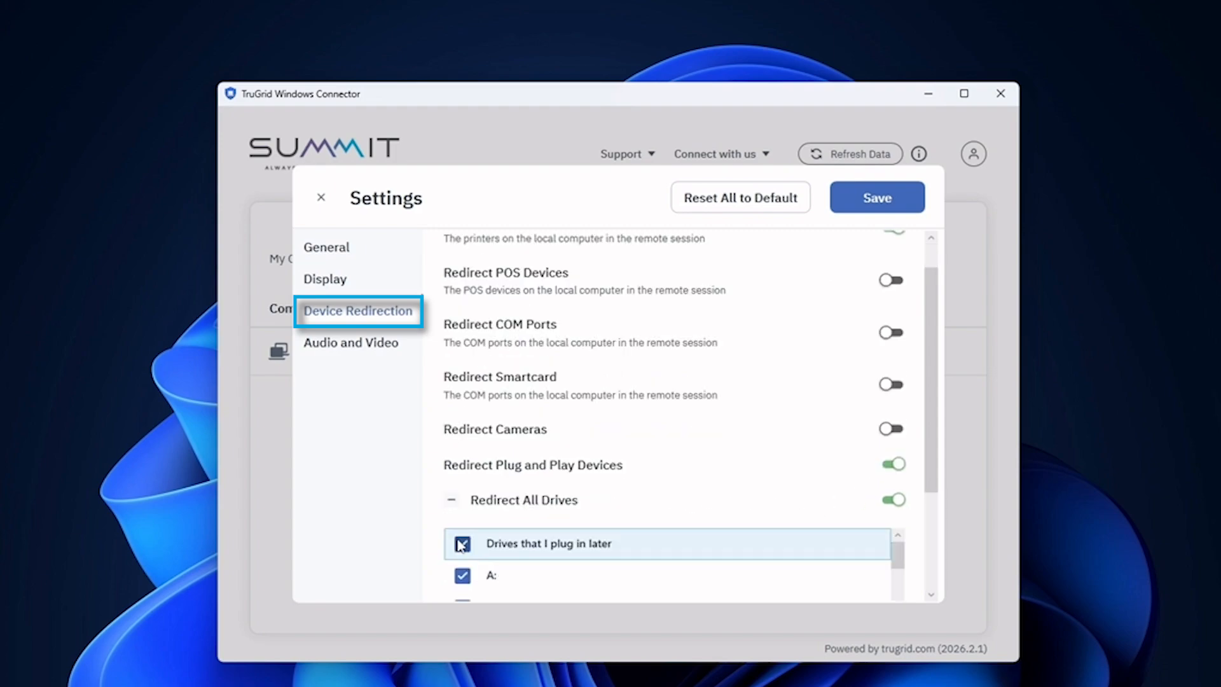
scroll(505, 525, down, 3)
scroll(501, 537, up, 3)
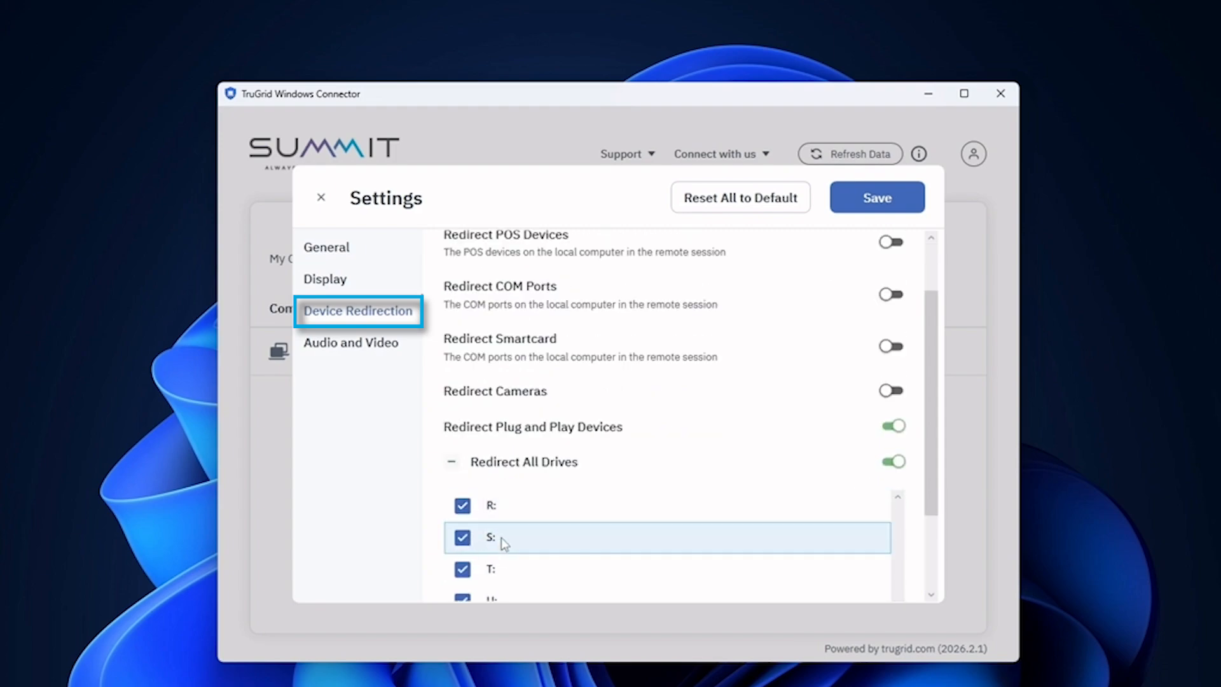
click(455, 468)
click(321, 345)
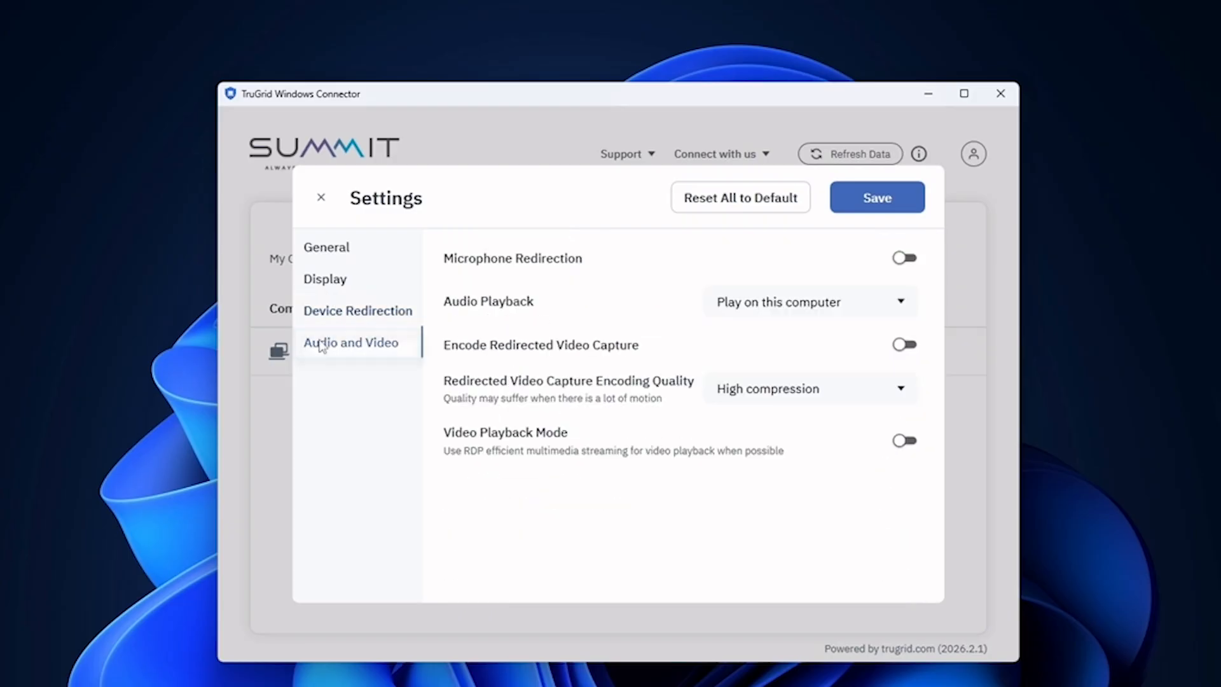
Keep audio on Play on this computer and Screen Mode on Windowed Mode.
click(774, 313)
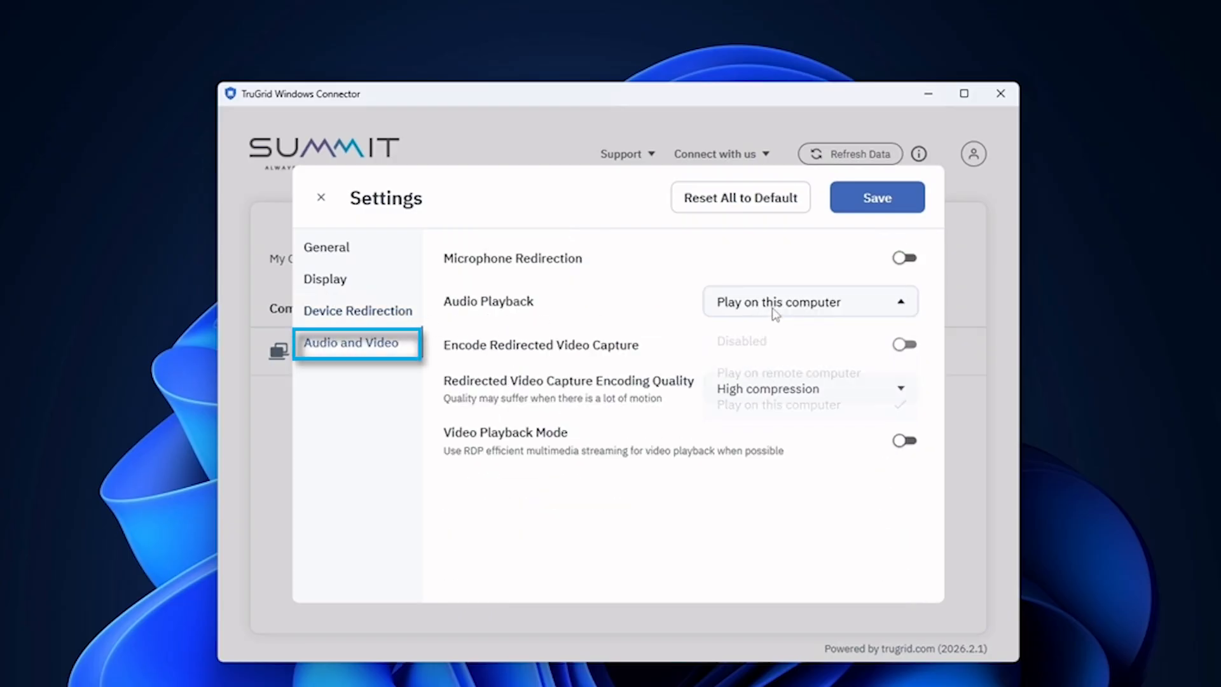
click(634, 314)
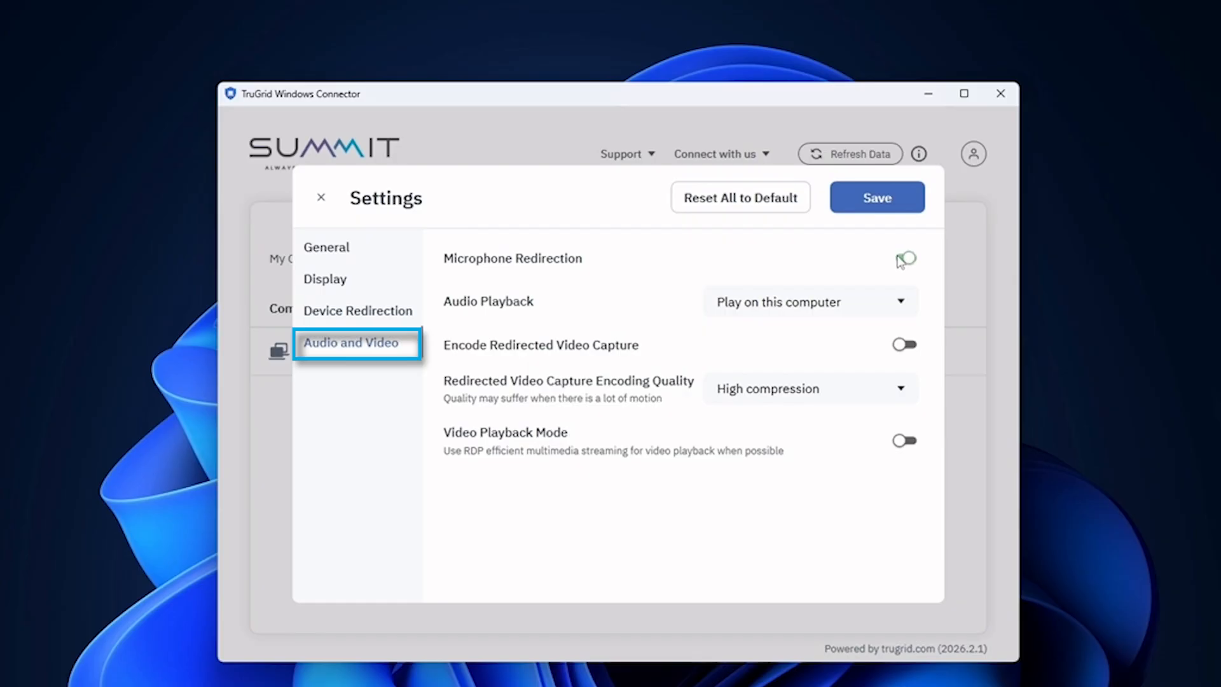
click(356, 280)
click(343, 248)
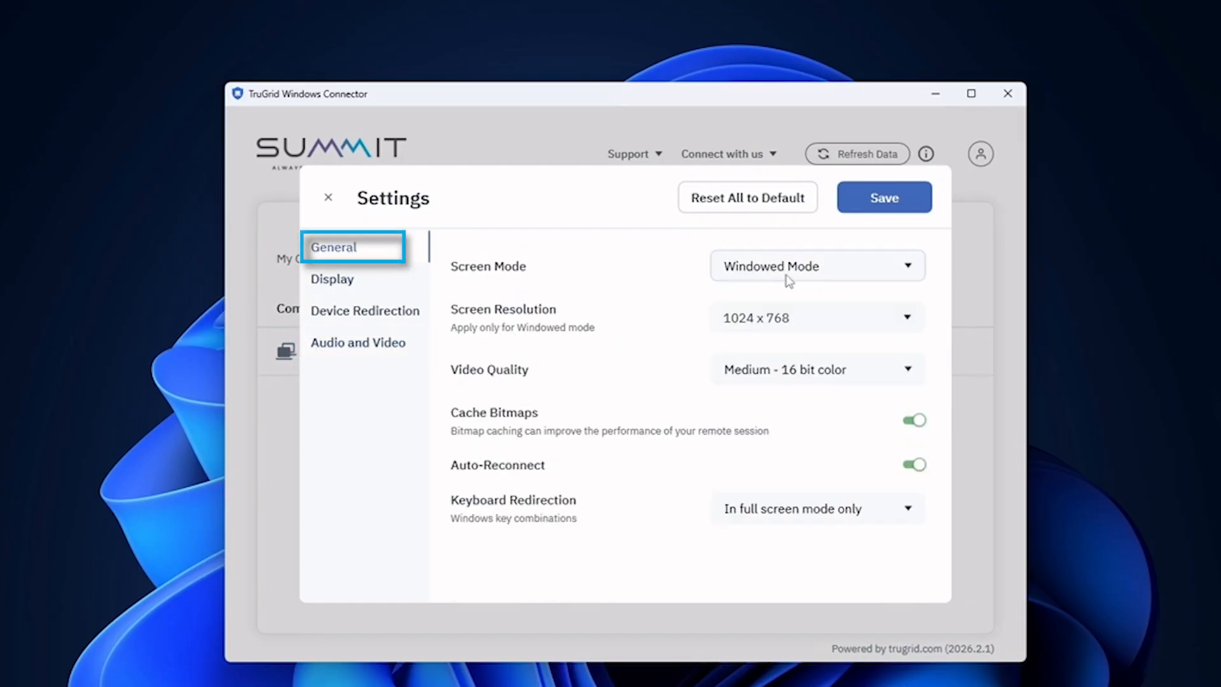
click(844, 273)
click(842, 272)
click(842, 272)
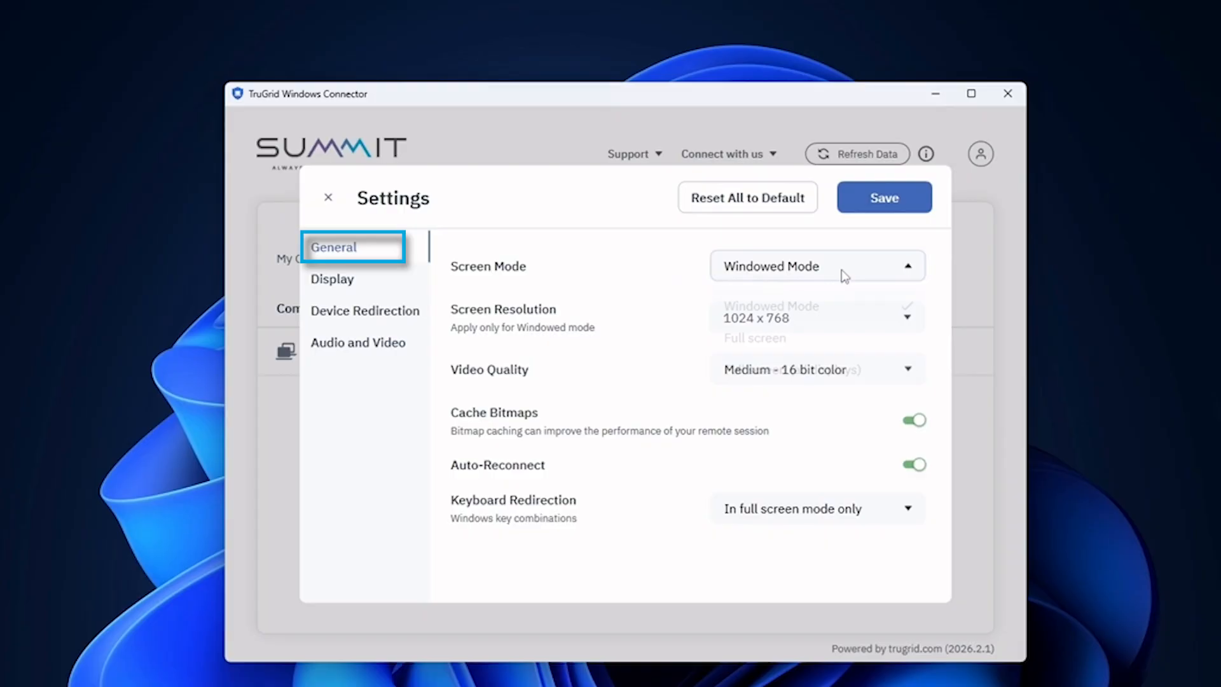
click(818, 308)
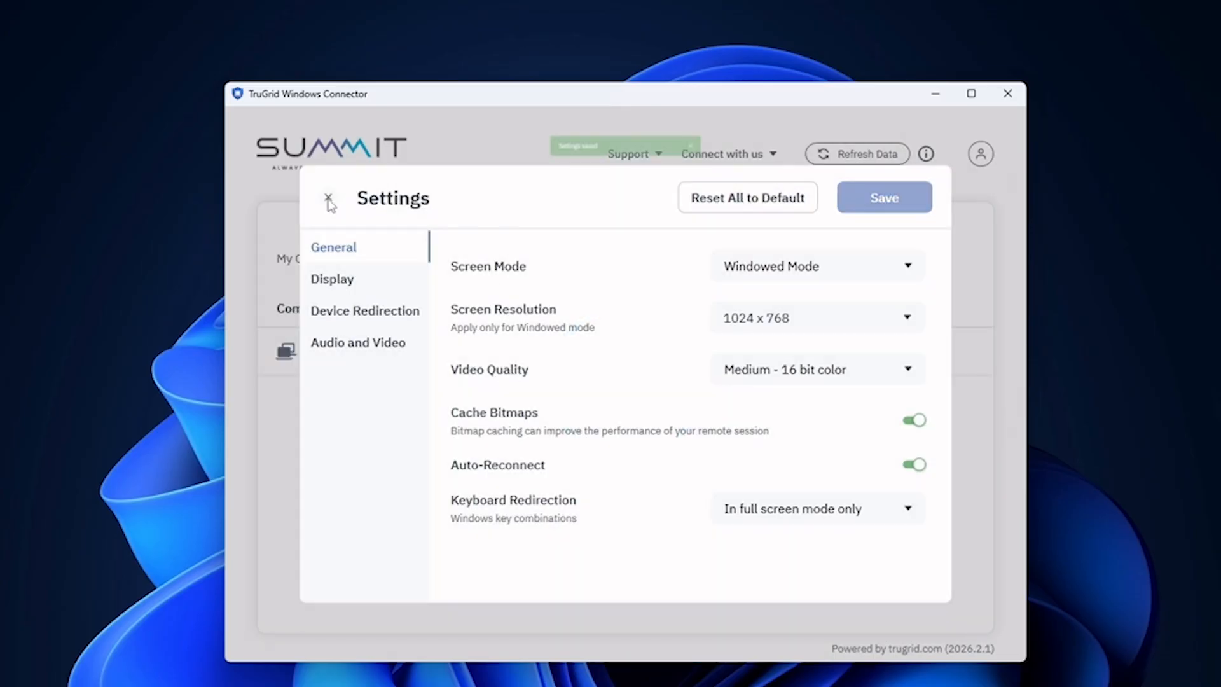
click(328, 197)
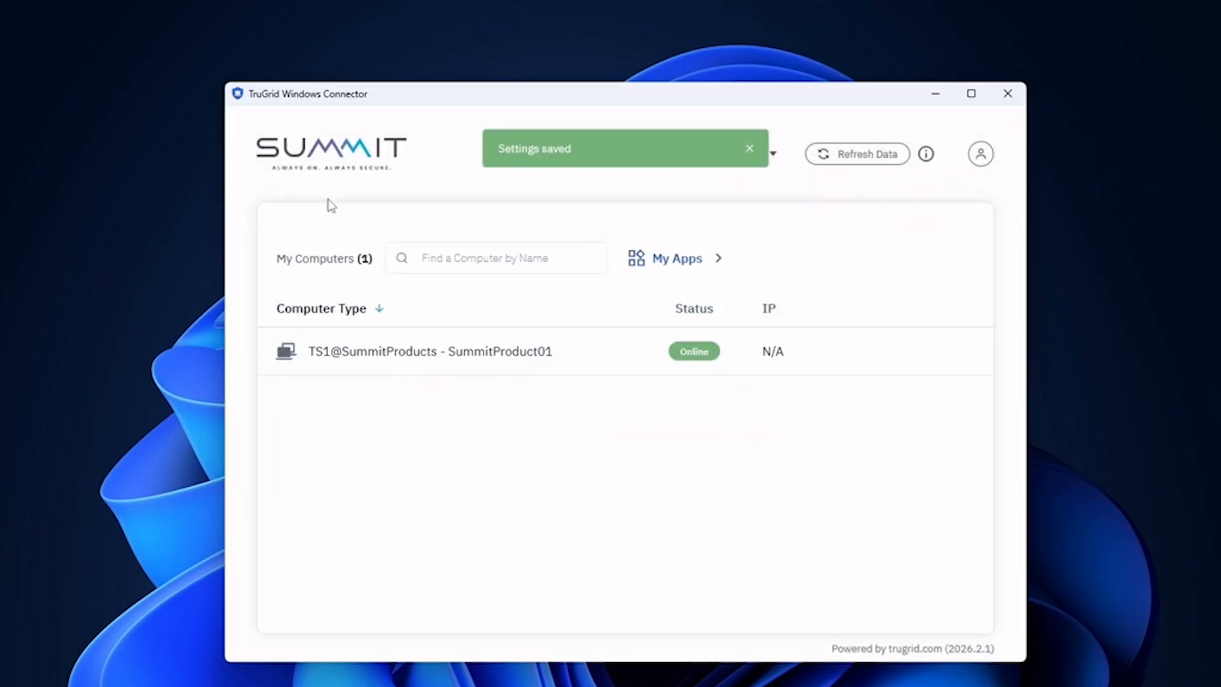
mouse_move(866, 349)
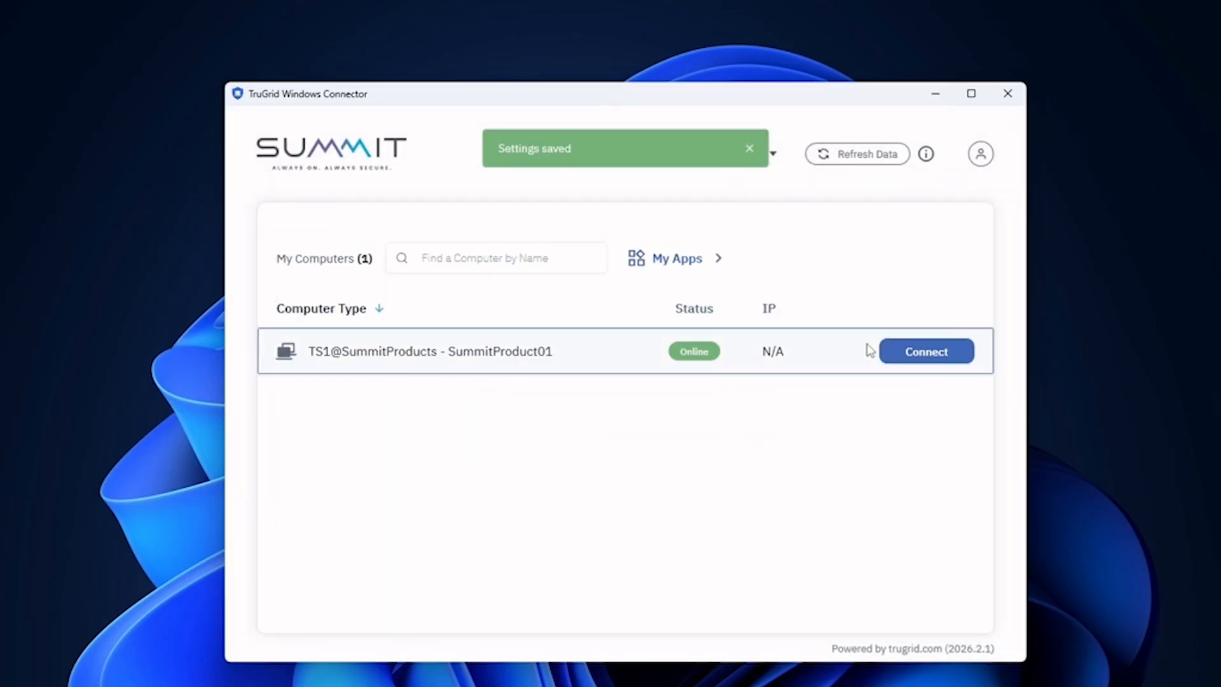
click(913, 354)
click(923, 351)
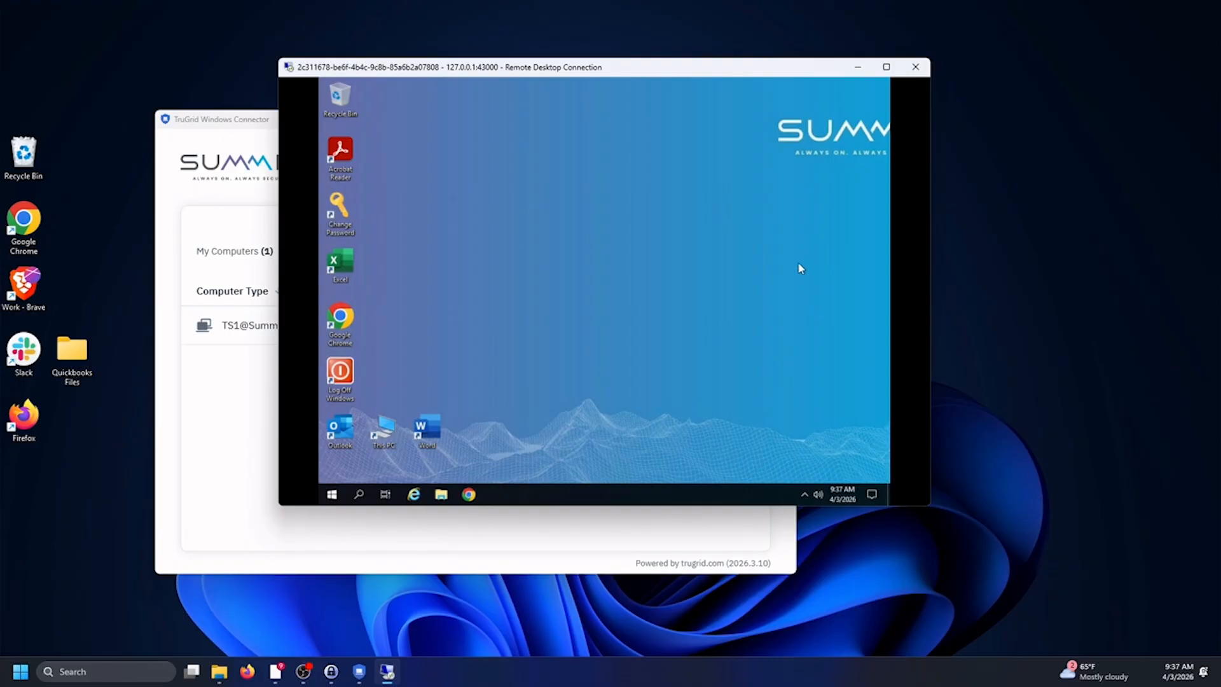
drag(604, 67, 631, 125)
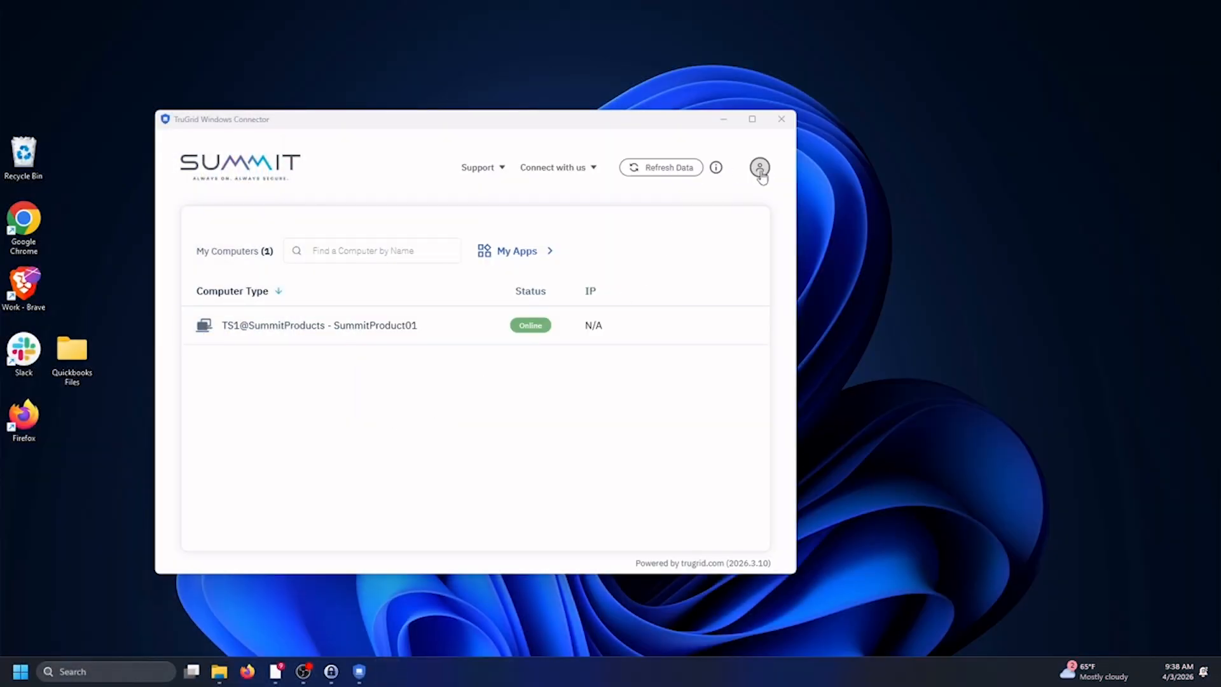
Set Screen Mode to Full screen, save it, and connect to the TS1 computer.
click(759, 167)
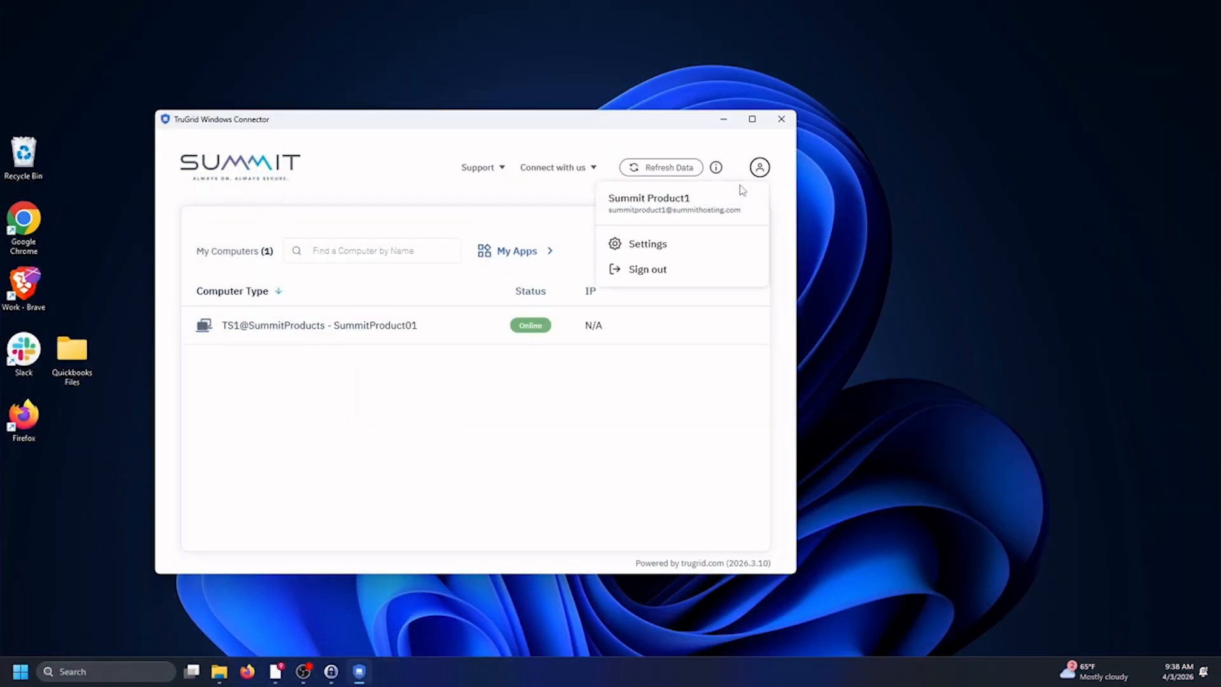
click(647, 245)
click(637, 258)
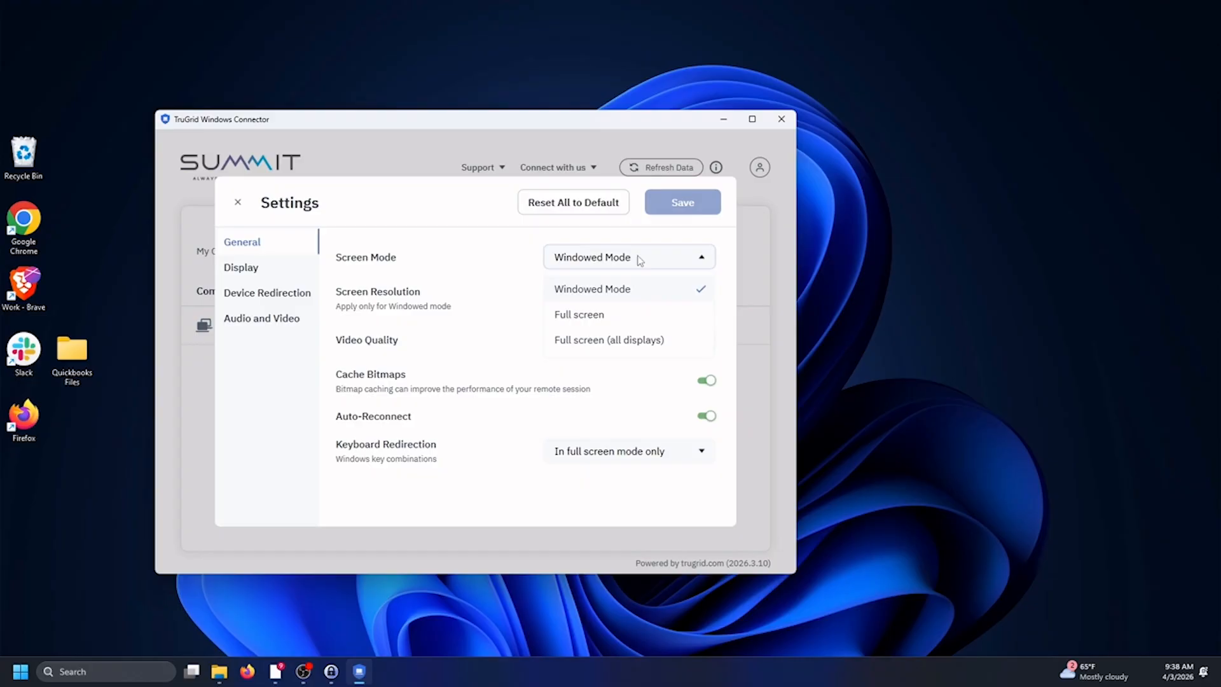
click(586, 321)
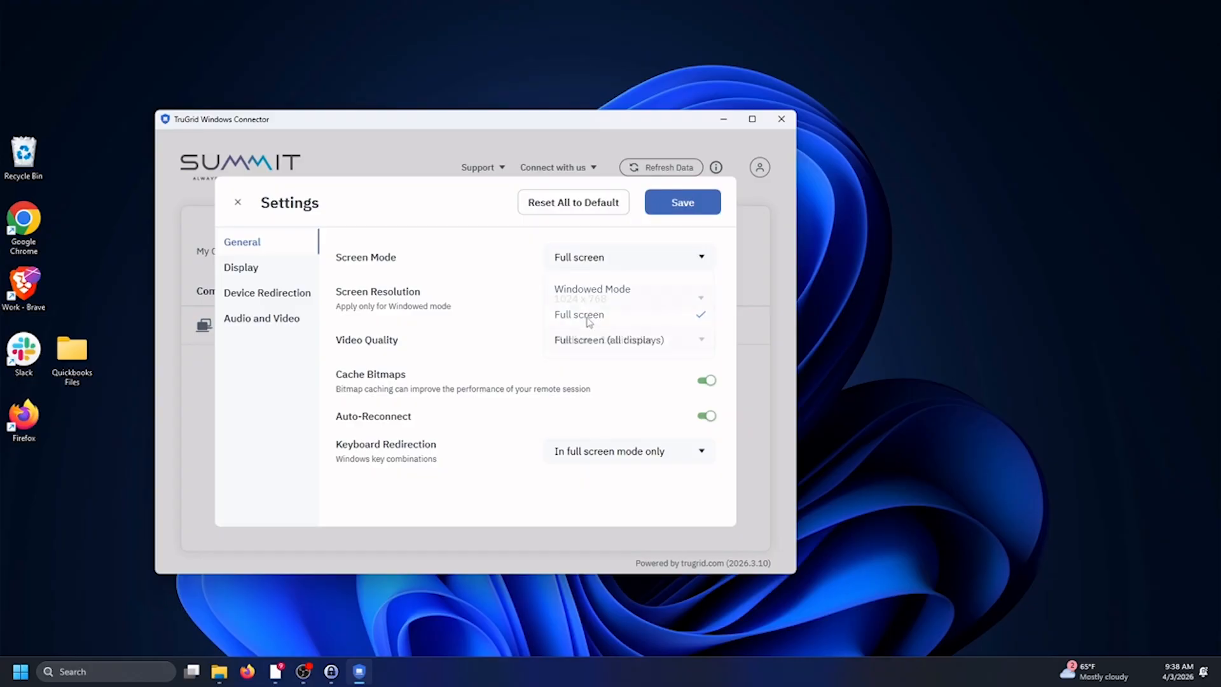
click(680, 215)
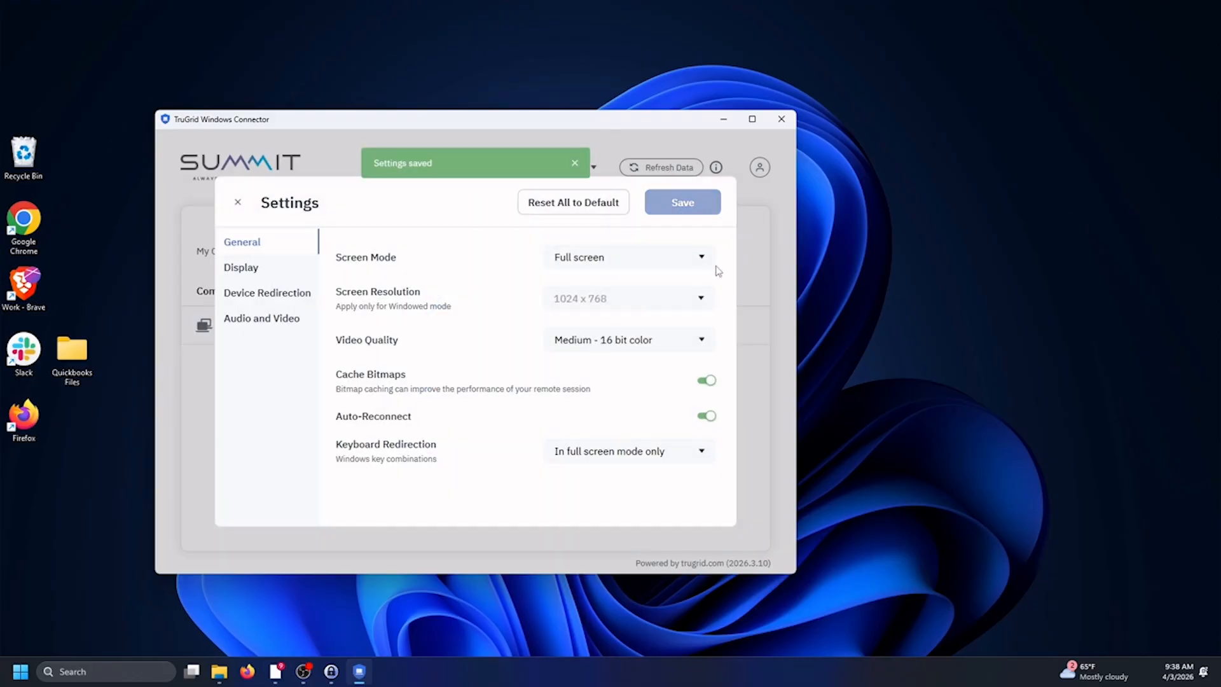
click(238, 202)
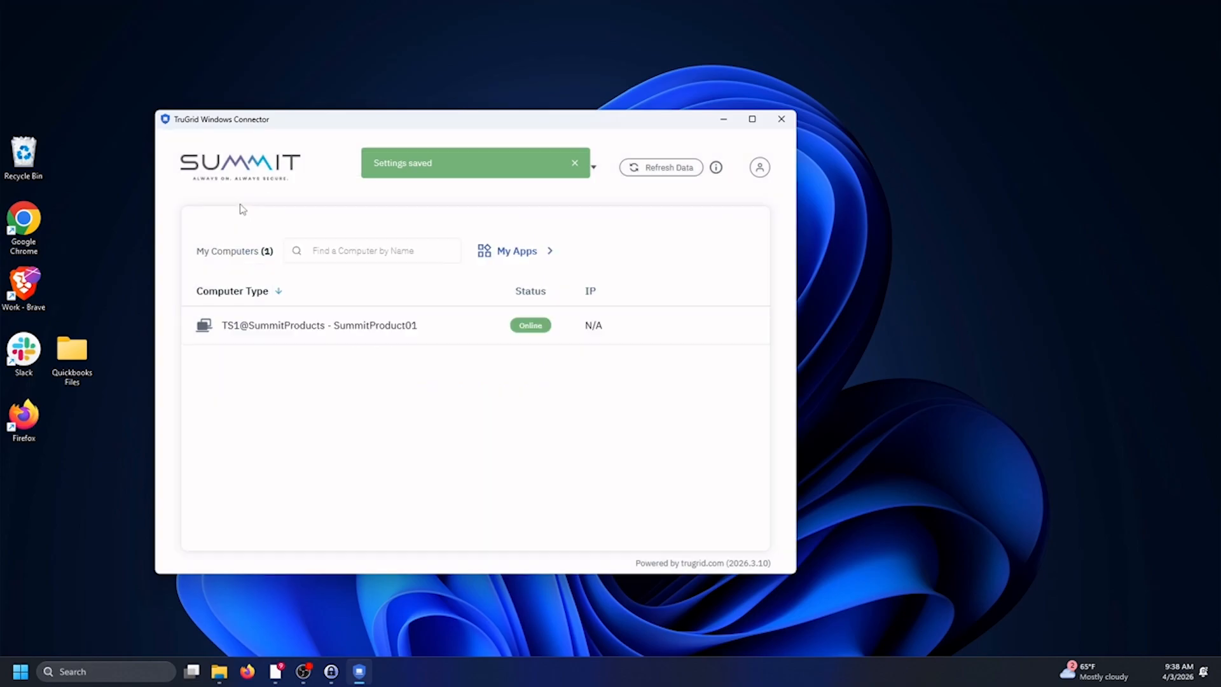
click(717, 327)
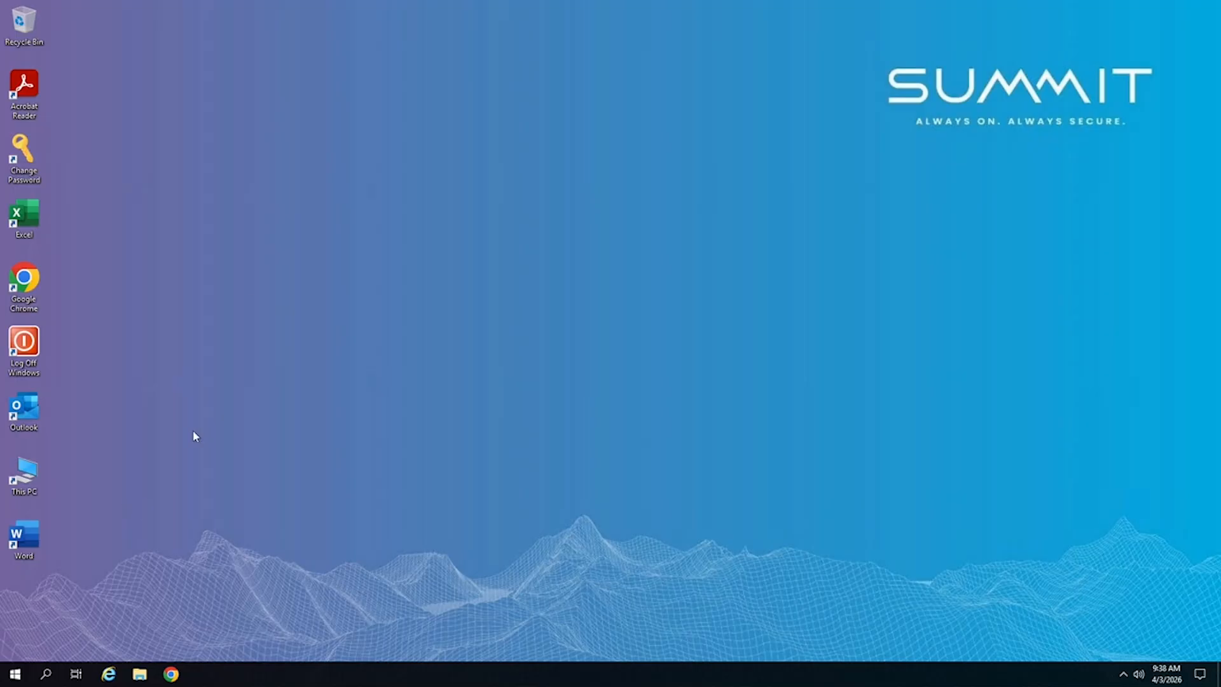
Restore the full-screen remote session to a window, move it, then maximize it again.
mouse_move(616, 5)
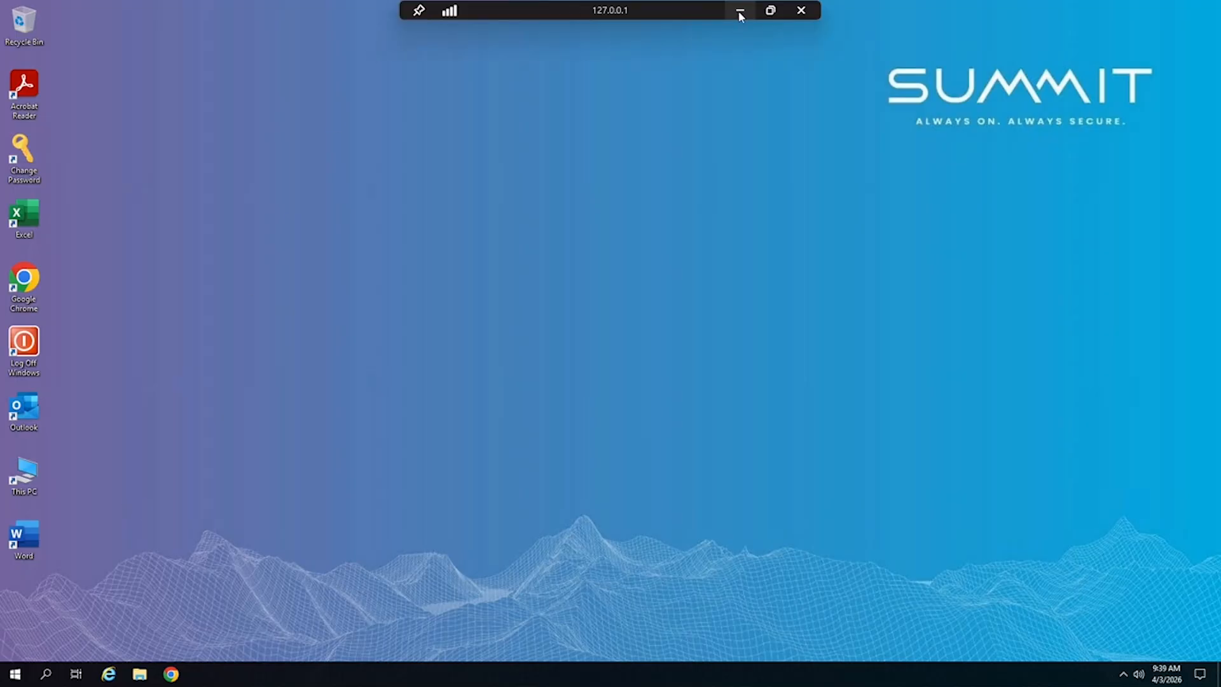
click(770, 10)
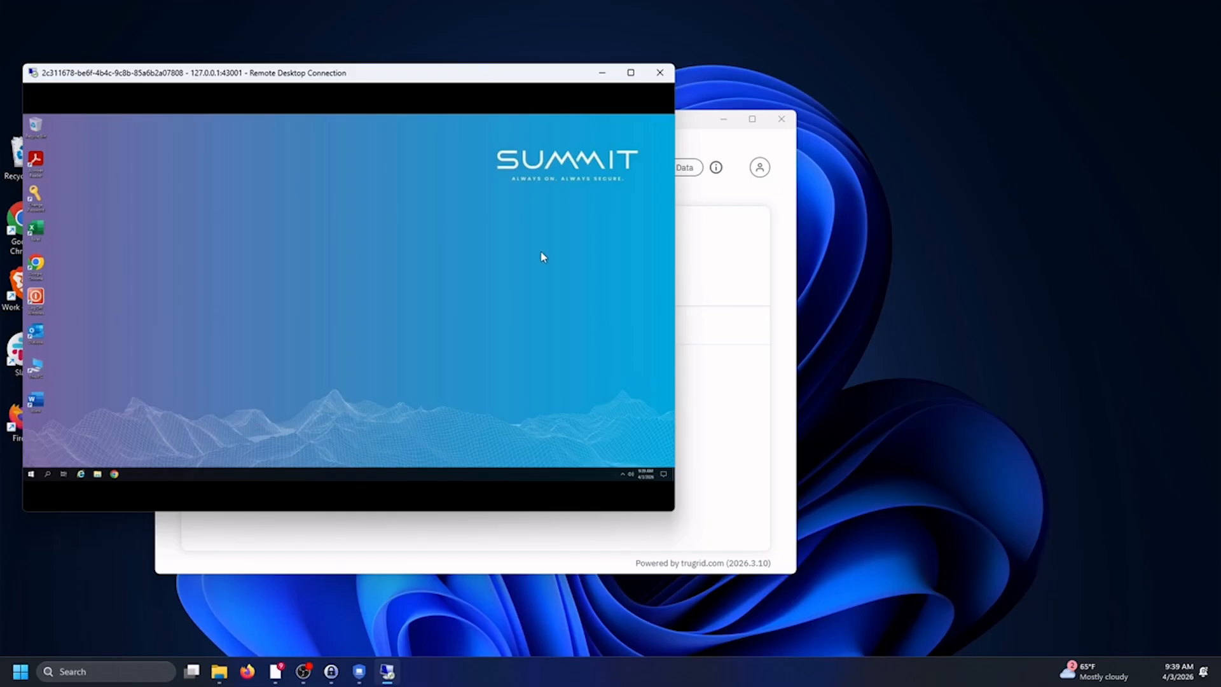
drag(390, 74, 542, 107)
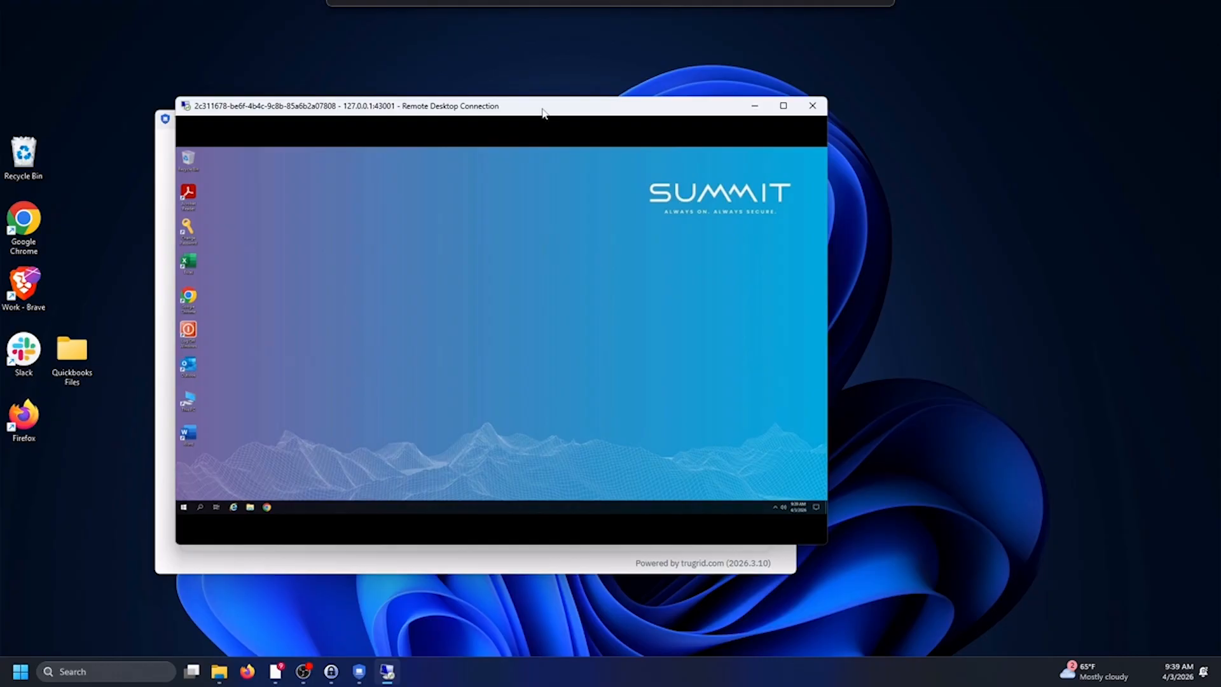
click(784, 112)
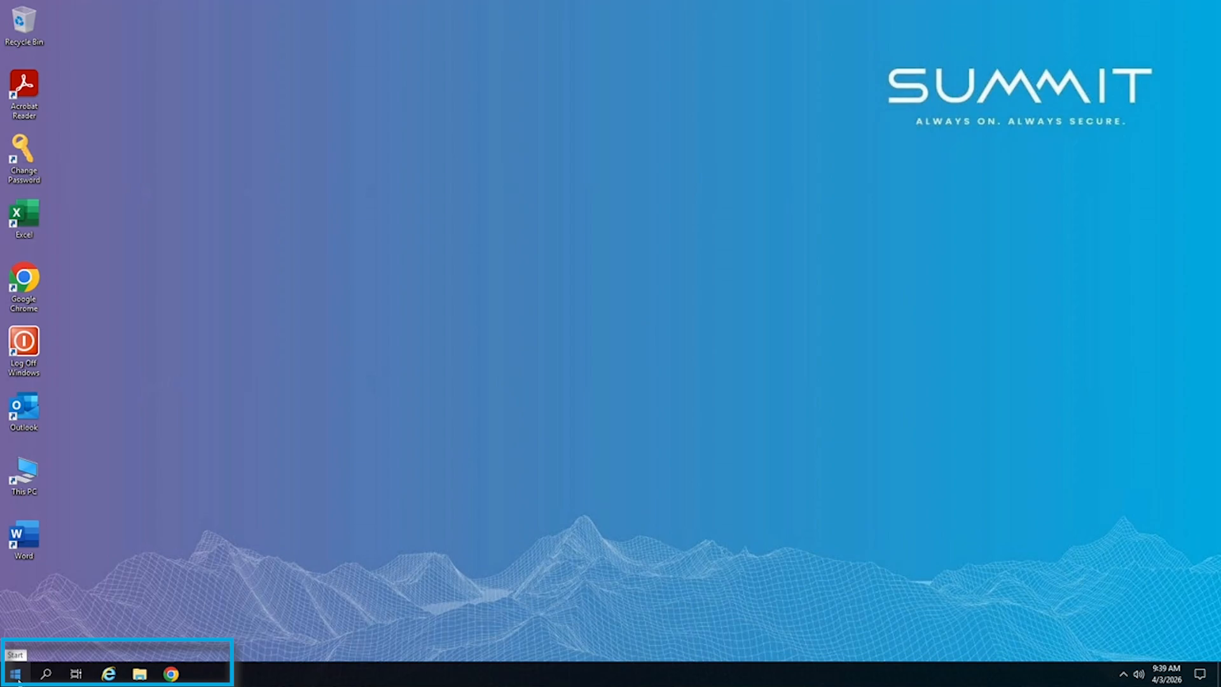
click(41, 678)
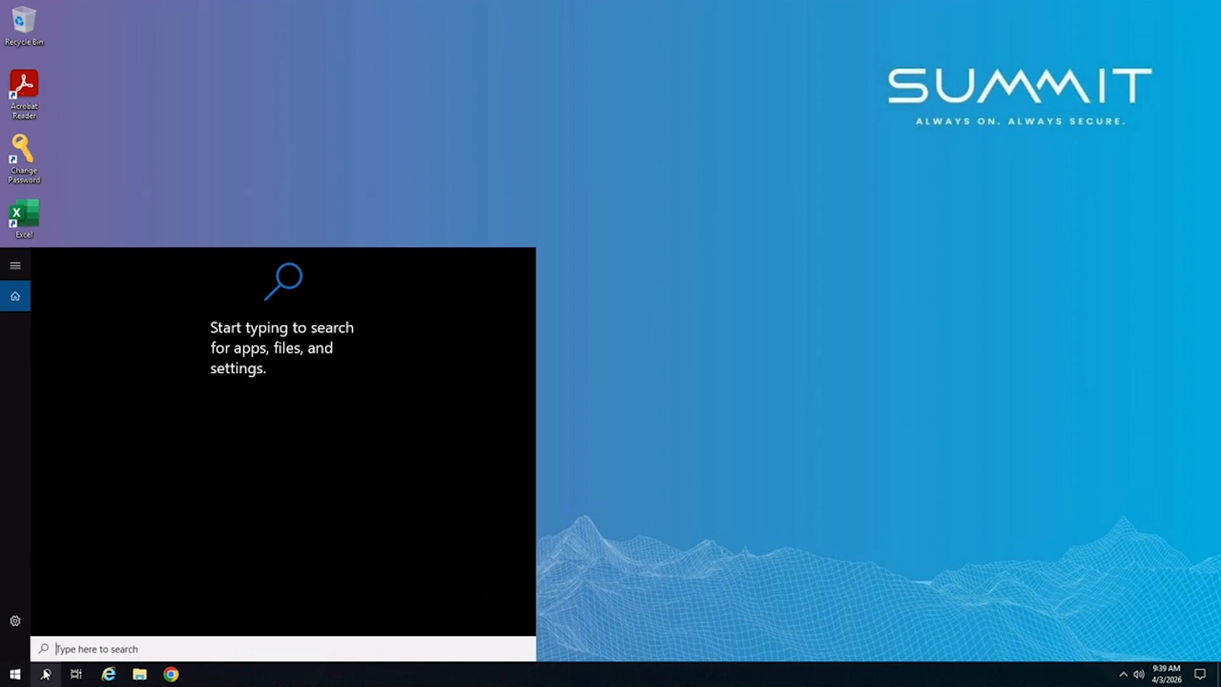
text(control)
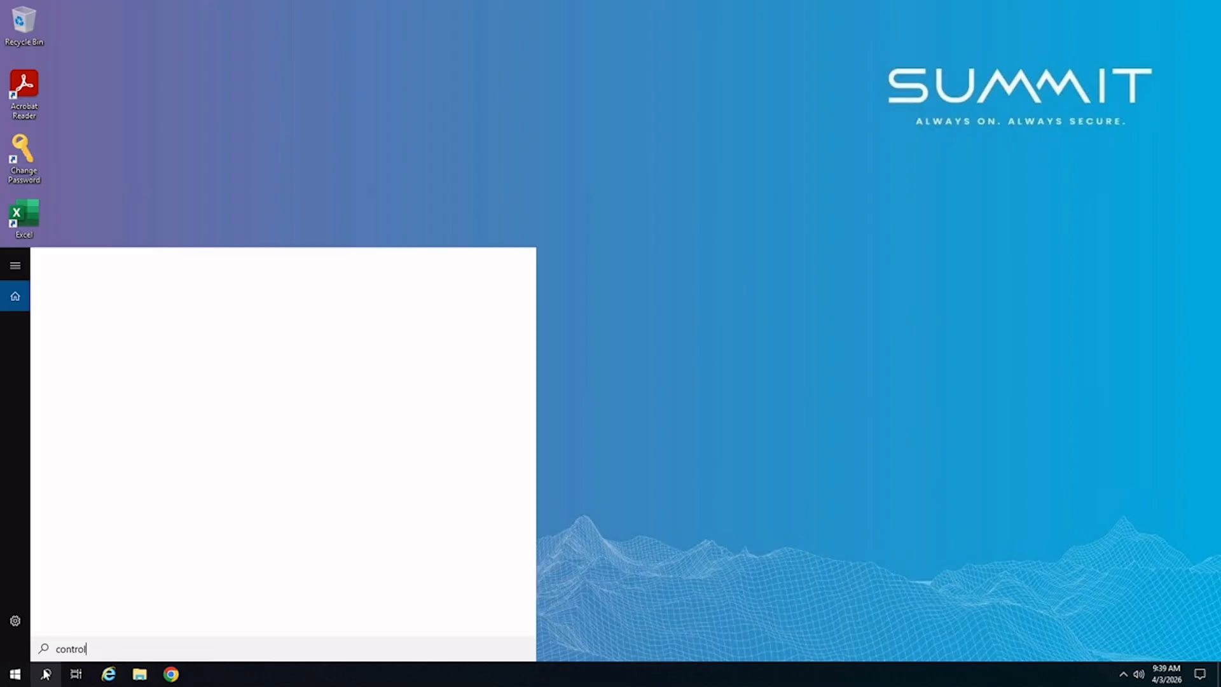
key(Return)
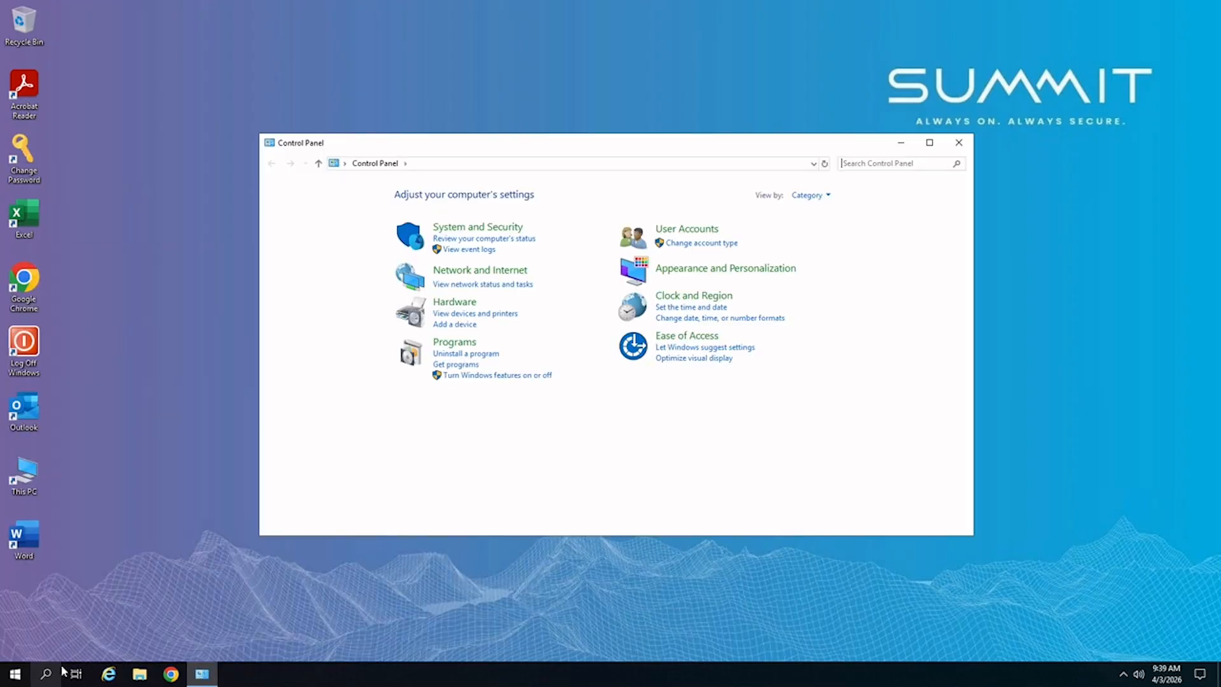
click(471, 314)
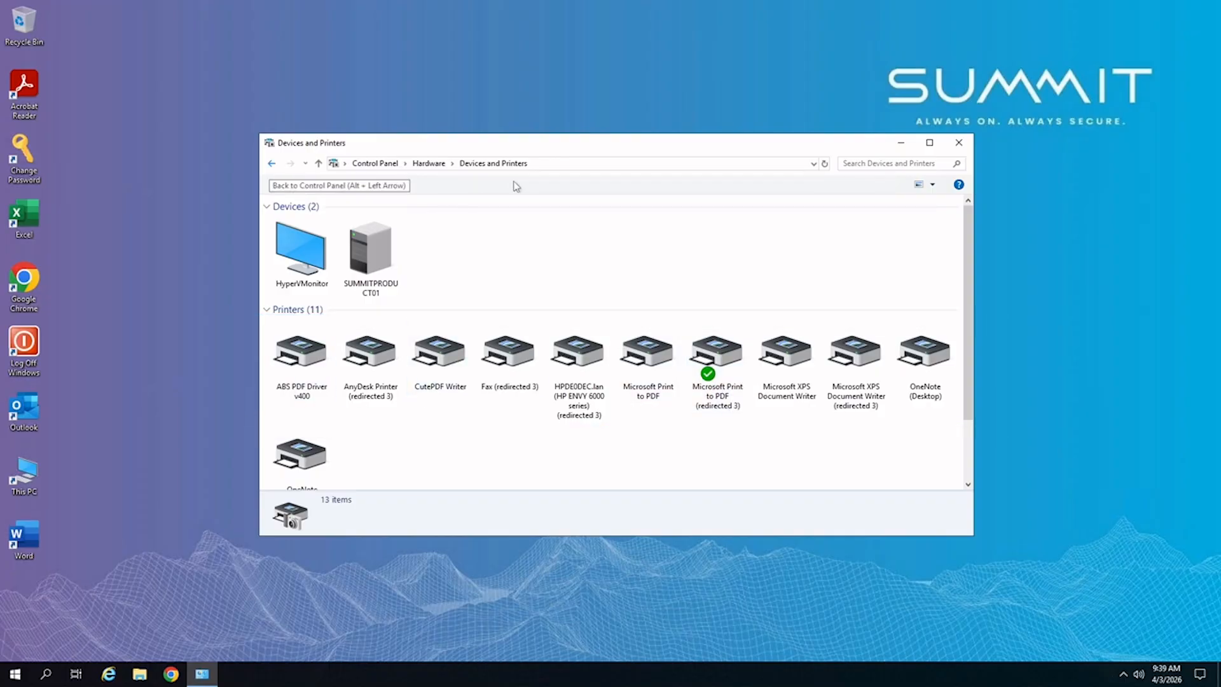
Close Devices and Printers and browse SummitHosting (C:), Shared Data (S:) and C on EDDY137.
click(954, 145)
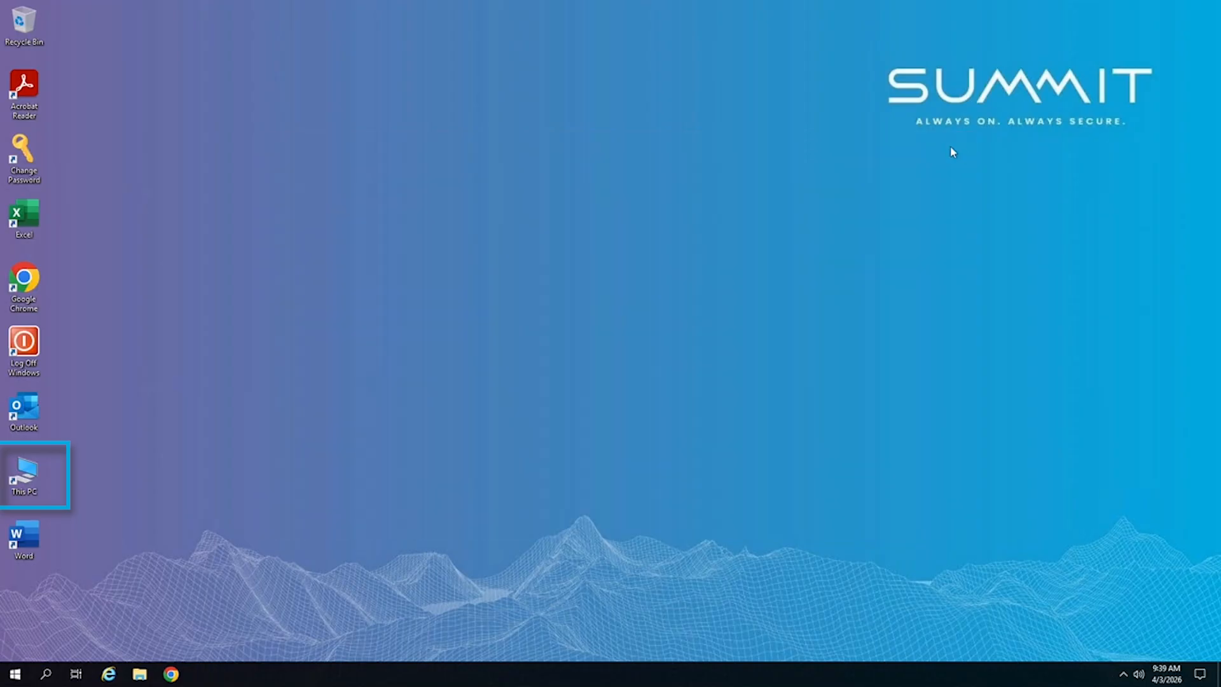
double_click(26, 473)
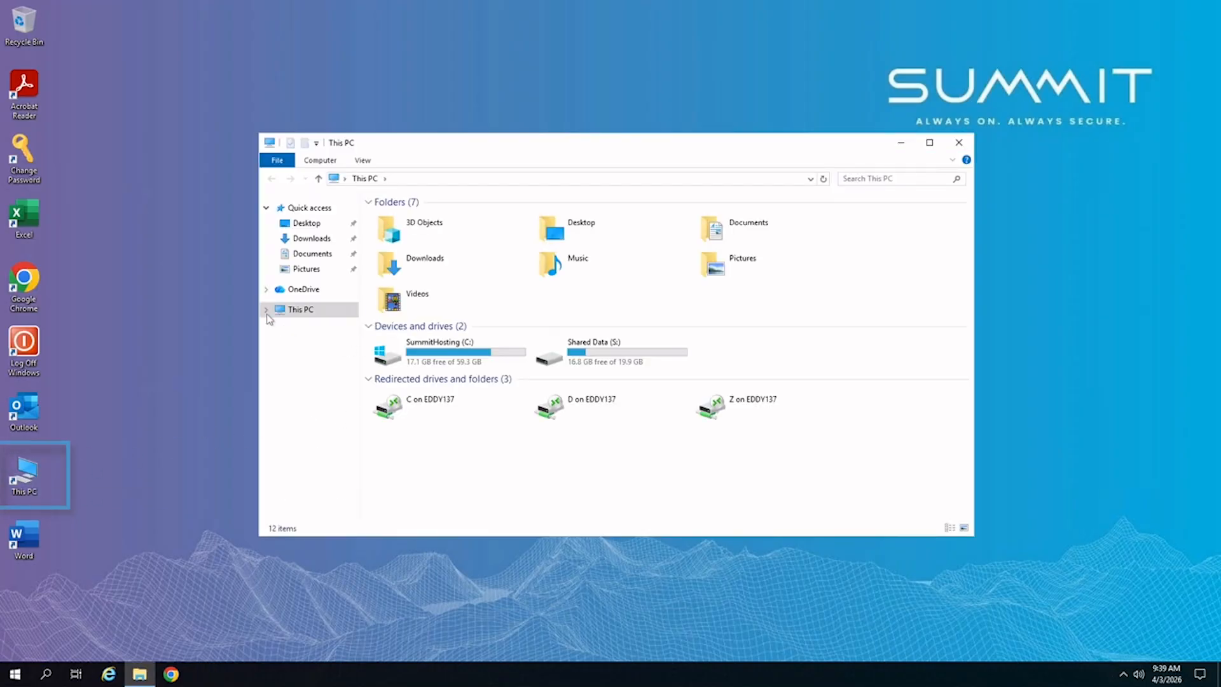
click(266, 311)
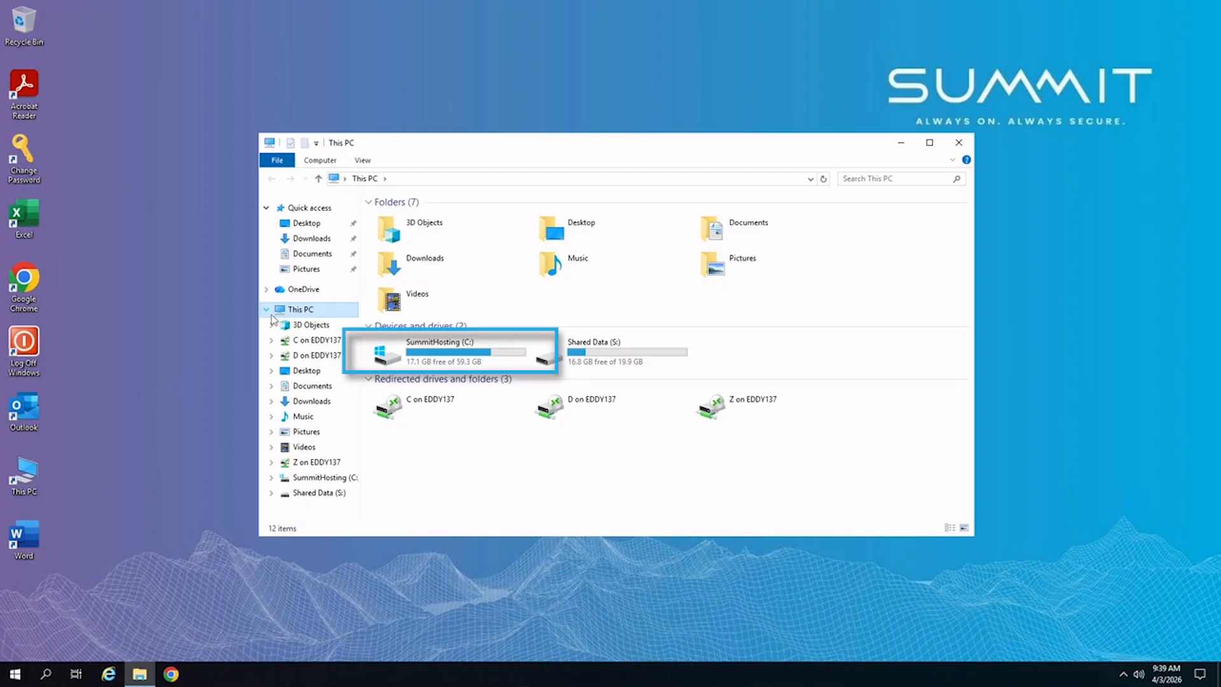
click(402, 357)
click(401, 356)
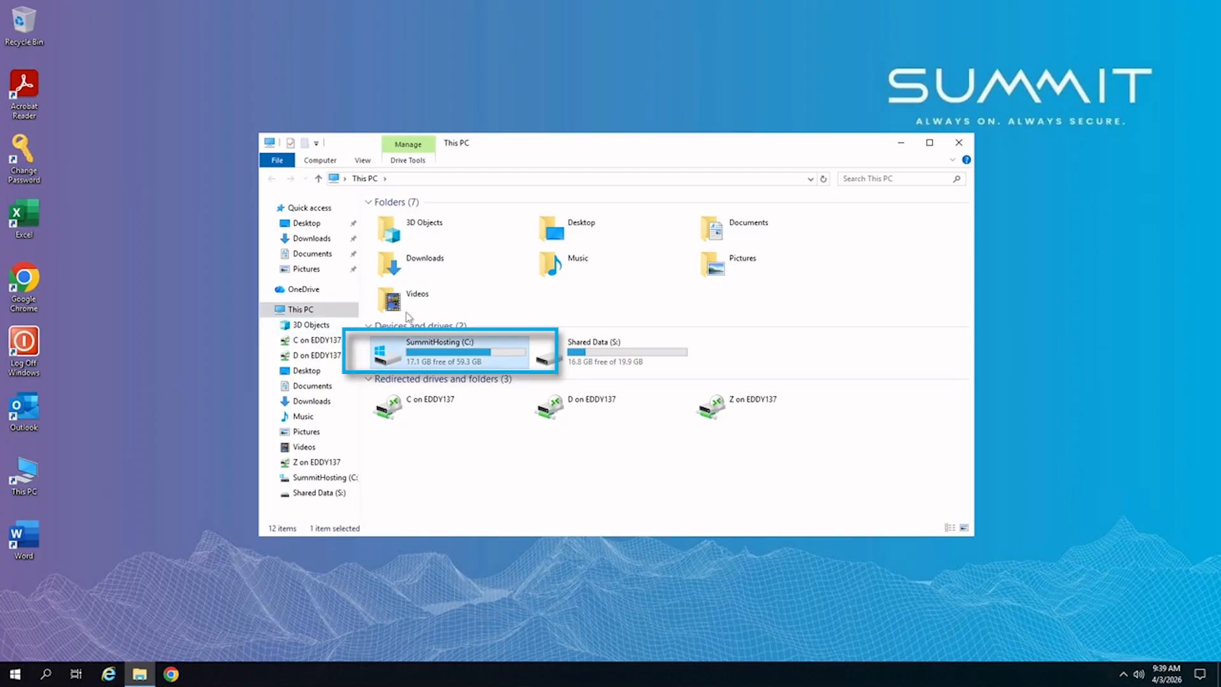
click(323, 477)
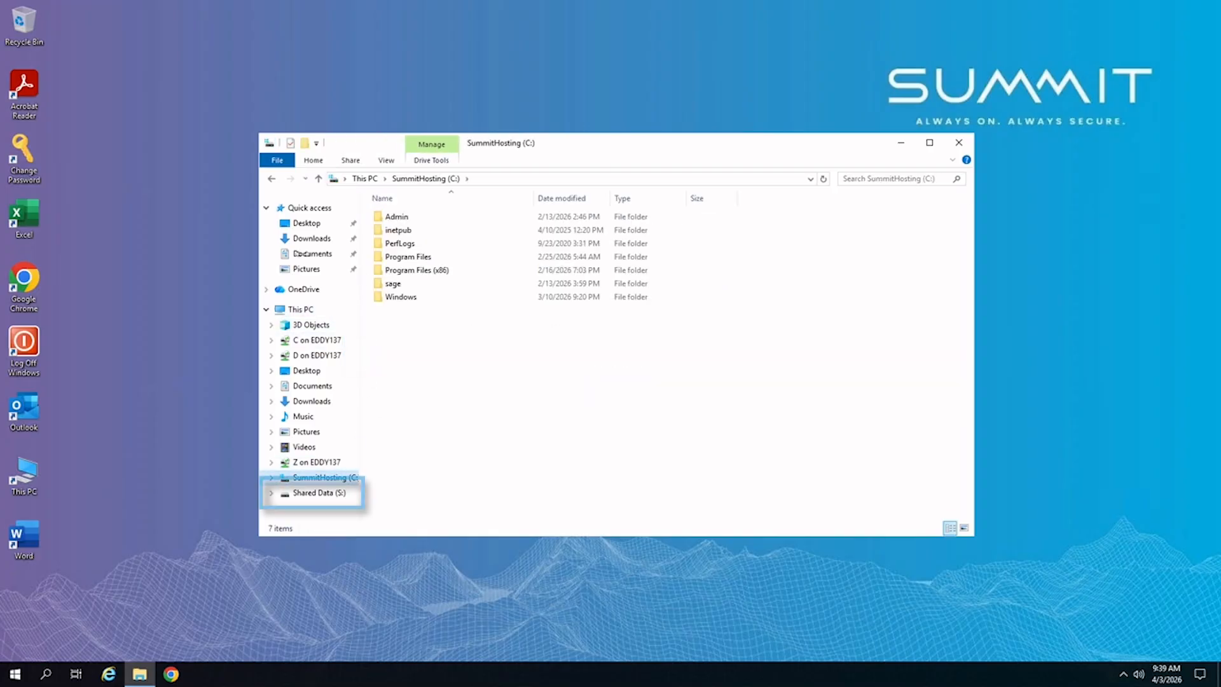
click(314, 494)
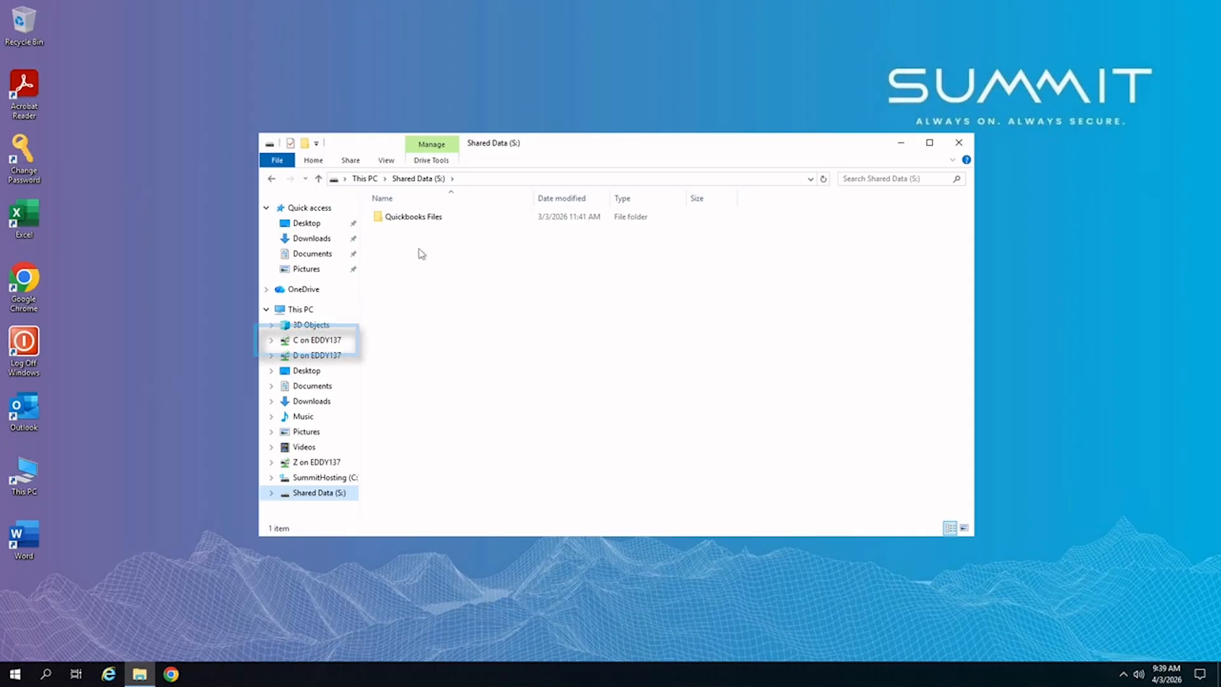
click(295, 343)
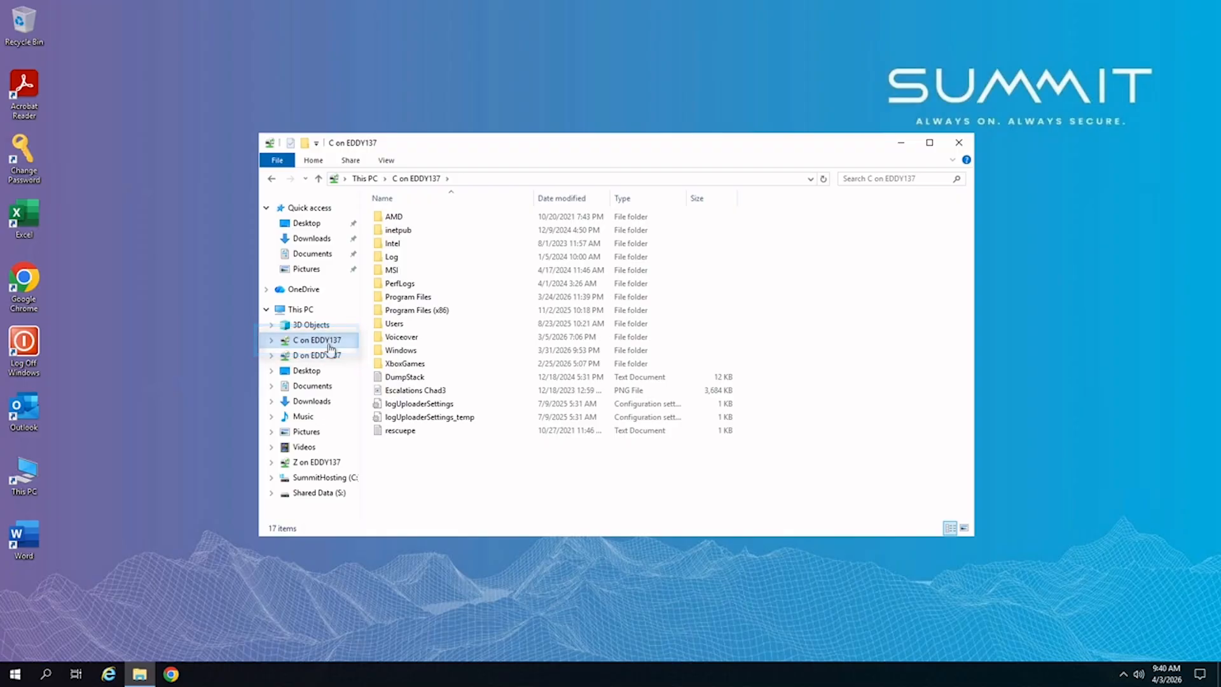
Shrink the remote session and copy the local Quickbooks Files folder.
click(766, 4)
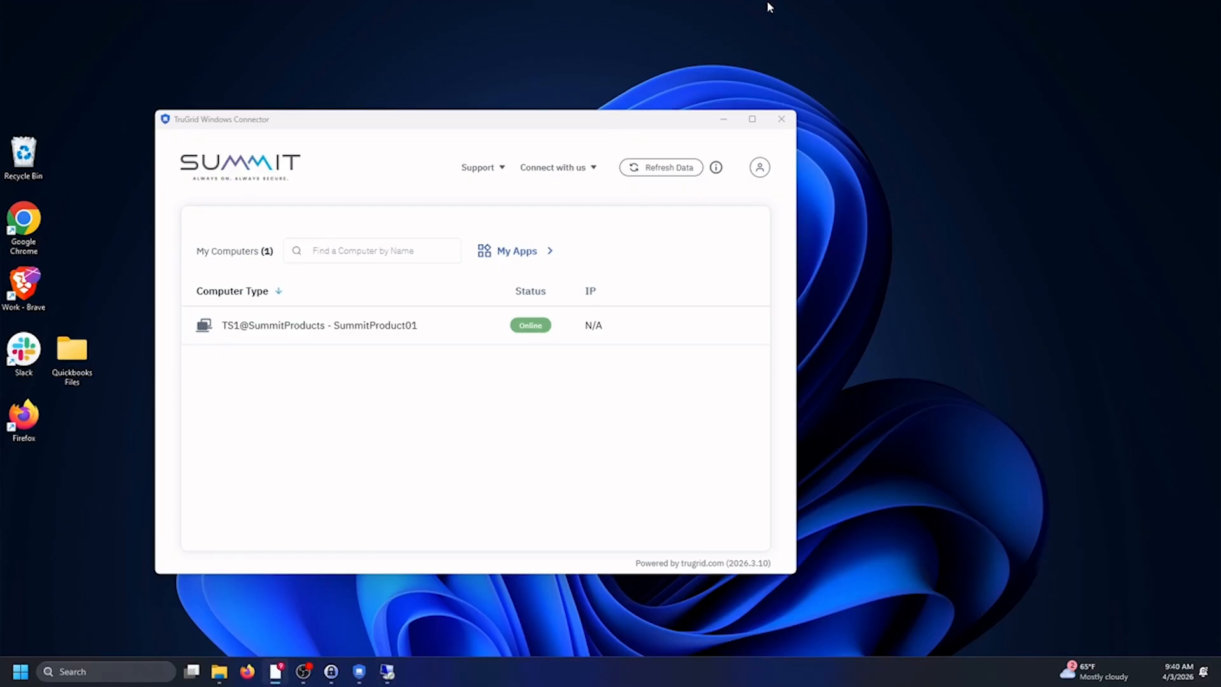
click(386, 671)
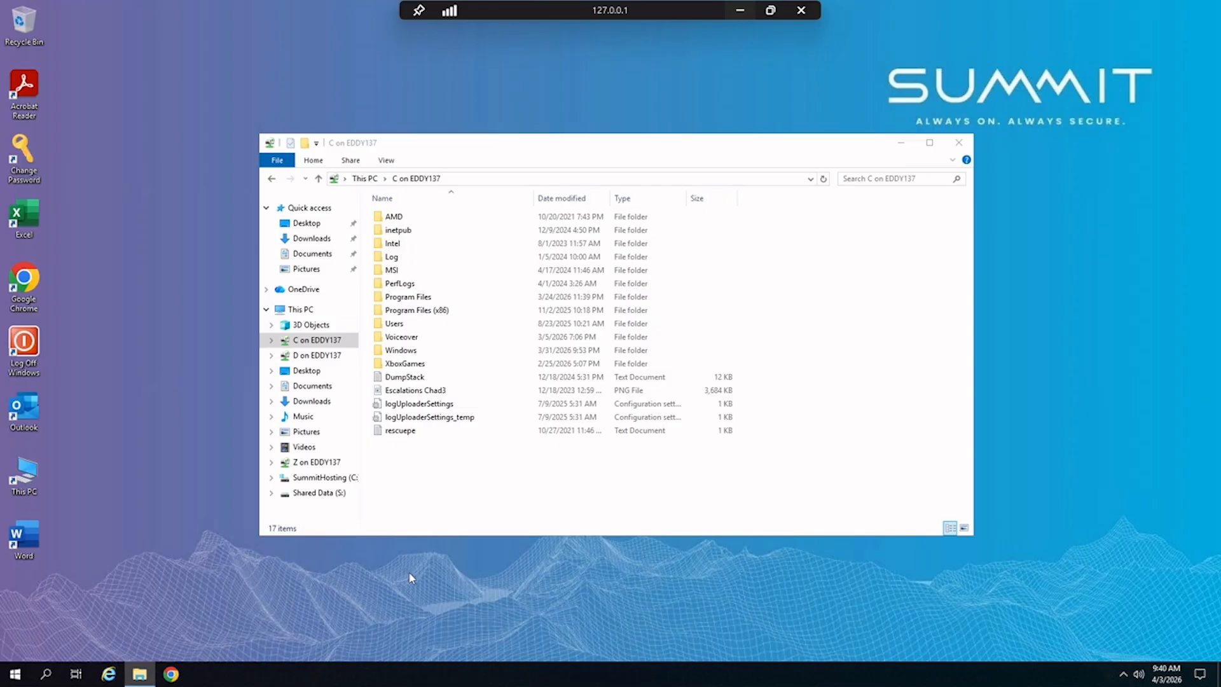
click(777, 6)
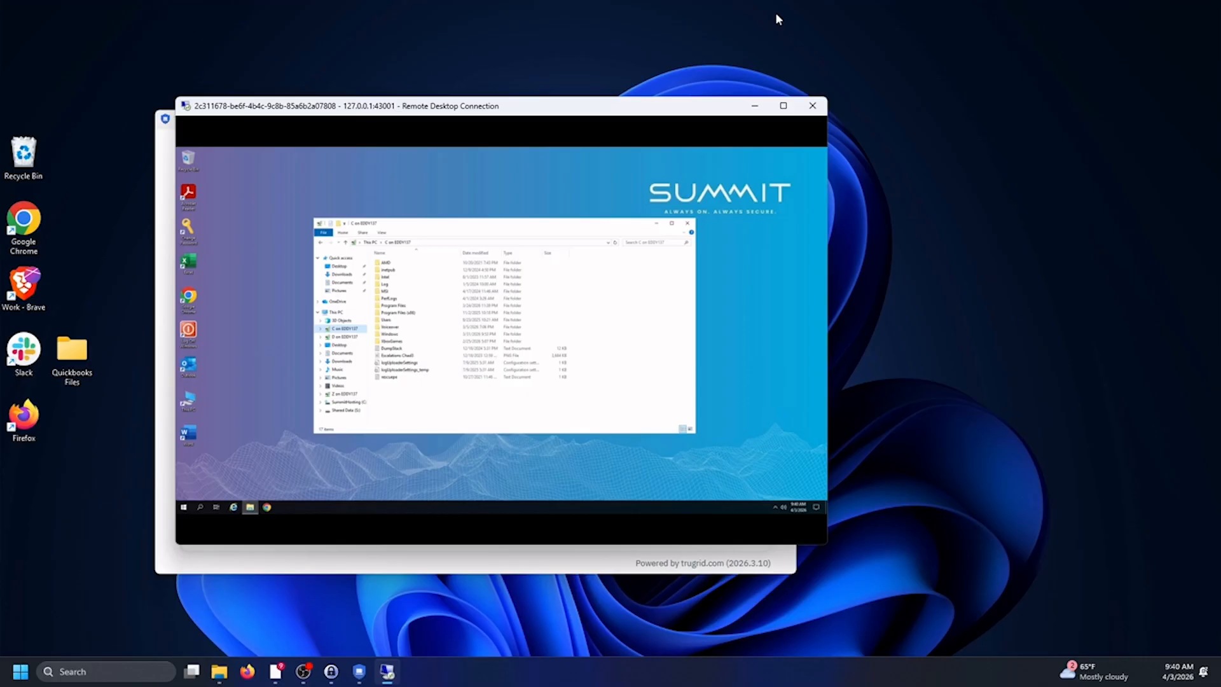
right_click(71, 354)
click(138, 369)
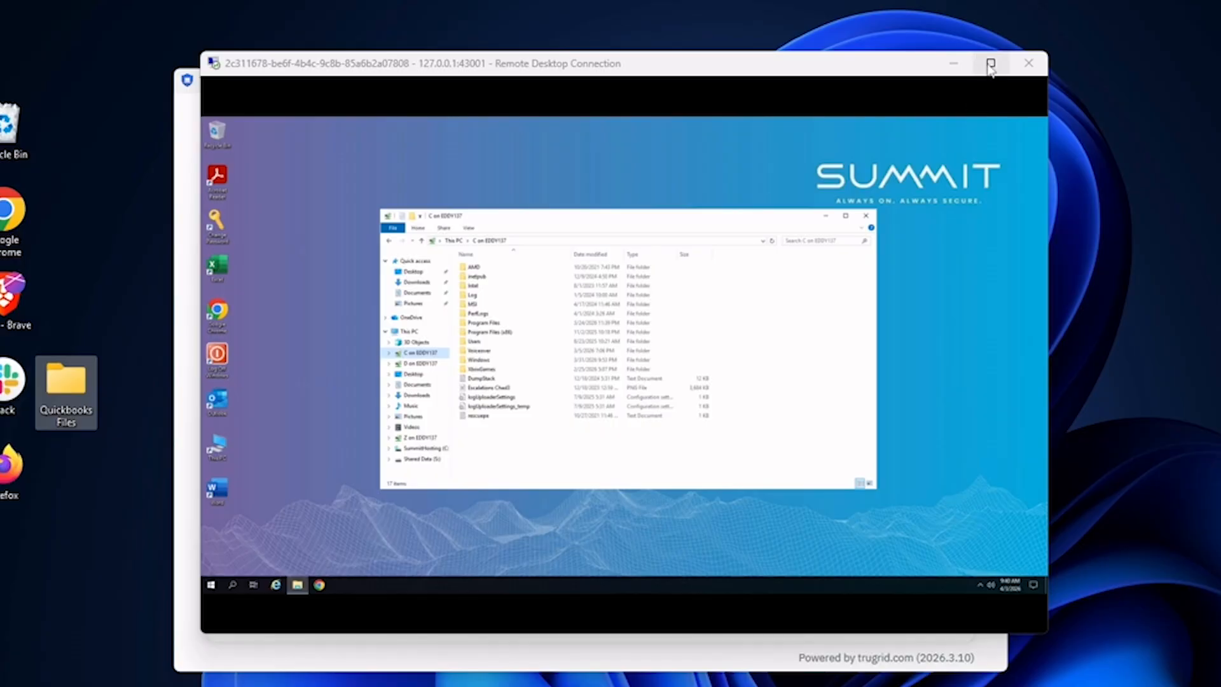
Paste Quickbooks Files into Shared Data (S:) and return the session to full screen.
click(431, 460)
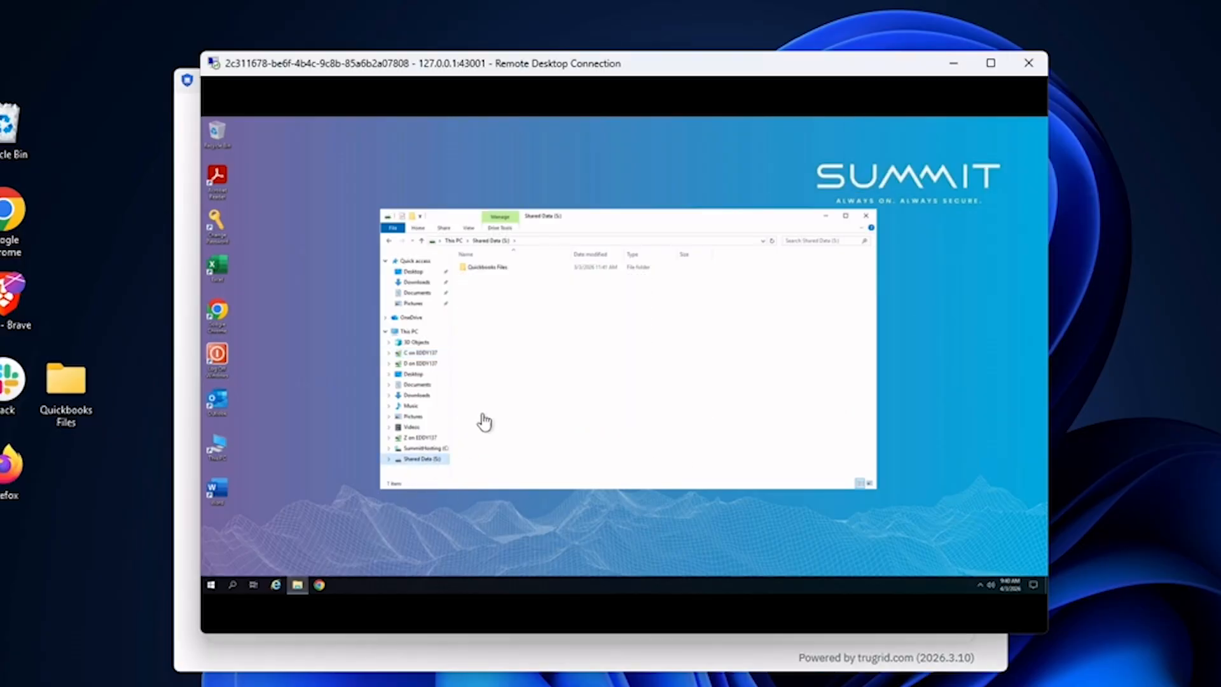
right_click(505, 304)
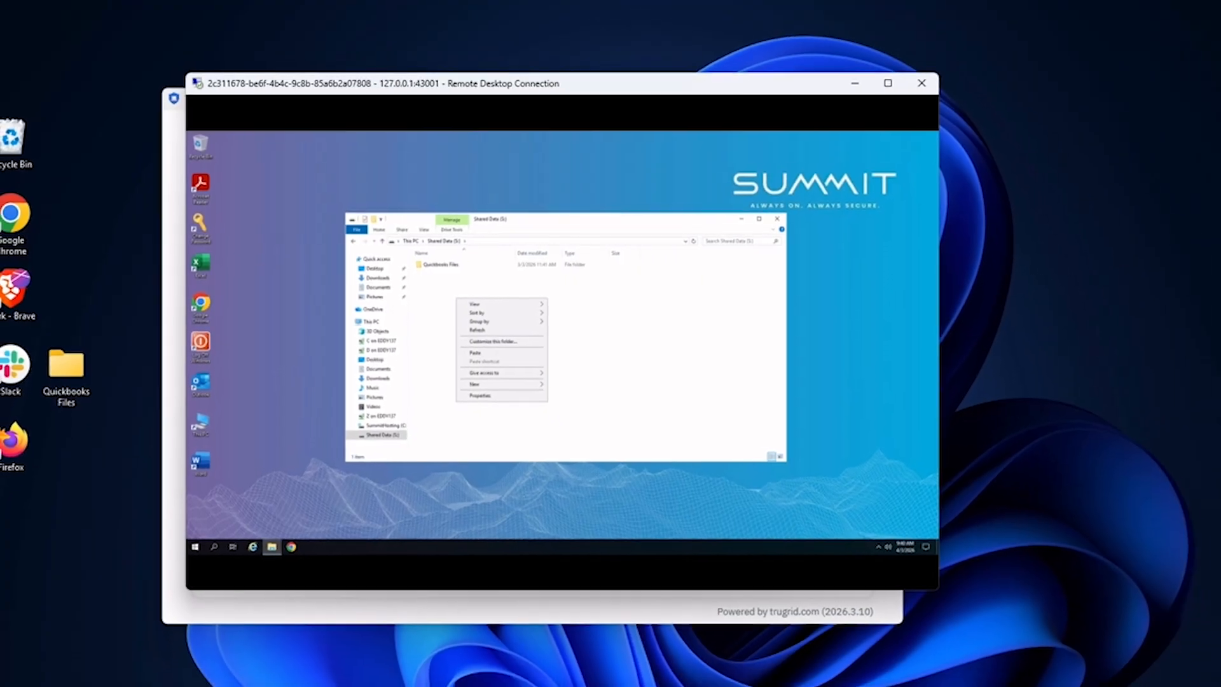
click(679, 207)
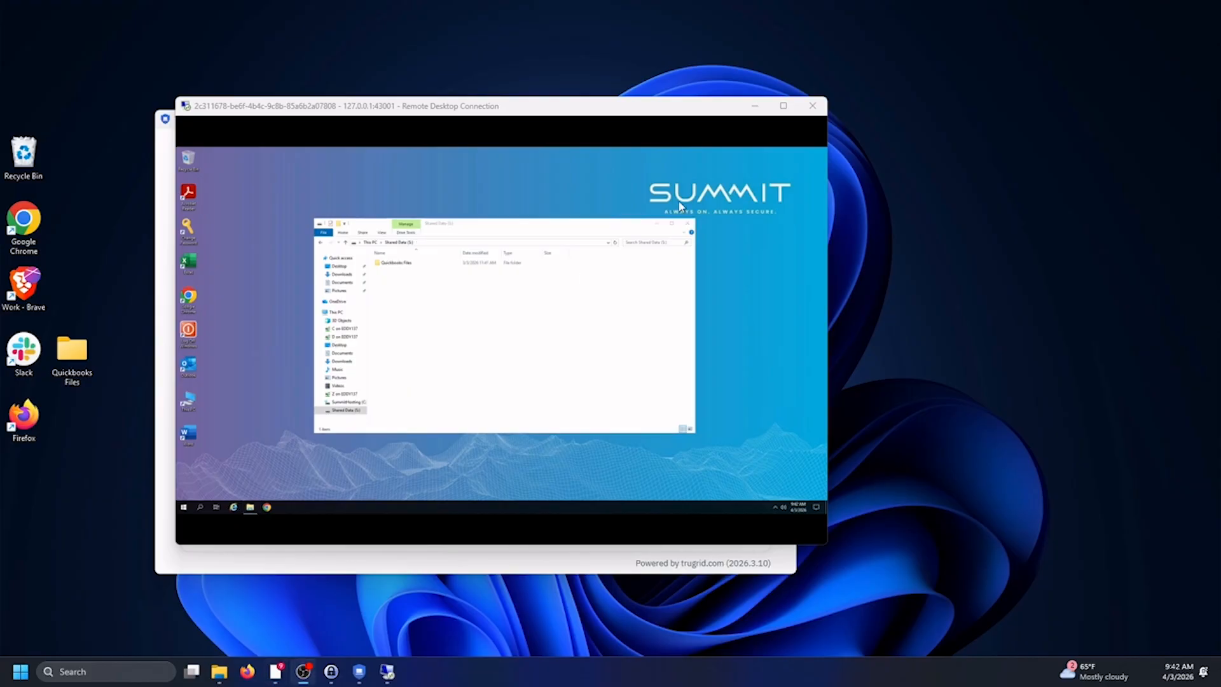
click(783, 108)
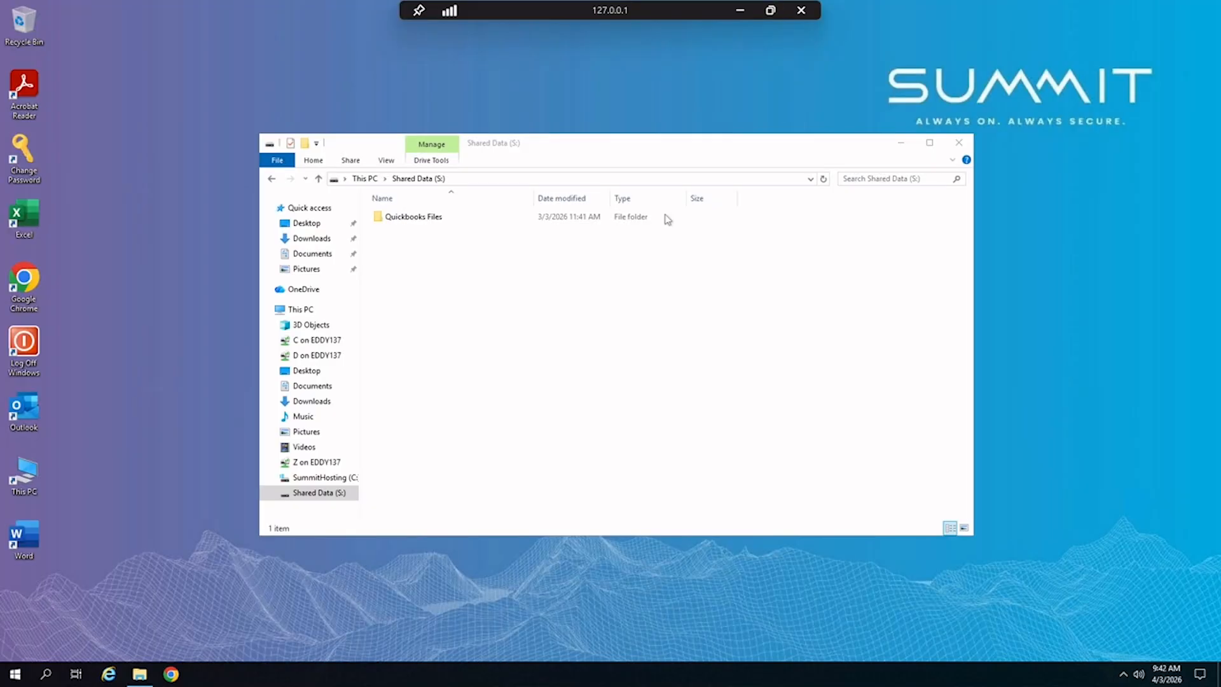
Launch QuickBooks Desktop, dismiss the new company setup screen, and start opening an existing company.
click(15, 676)
text(quick)
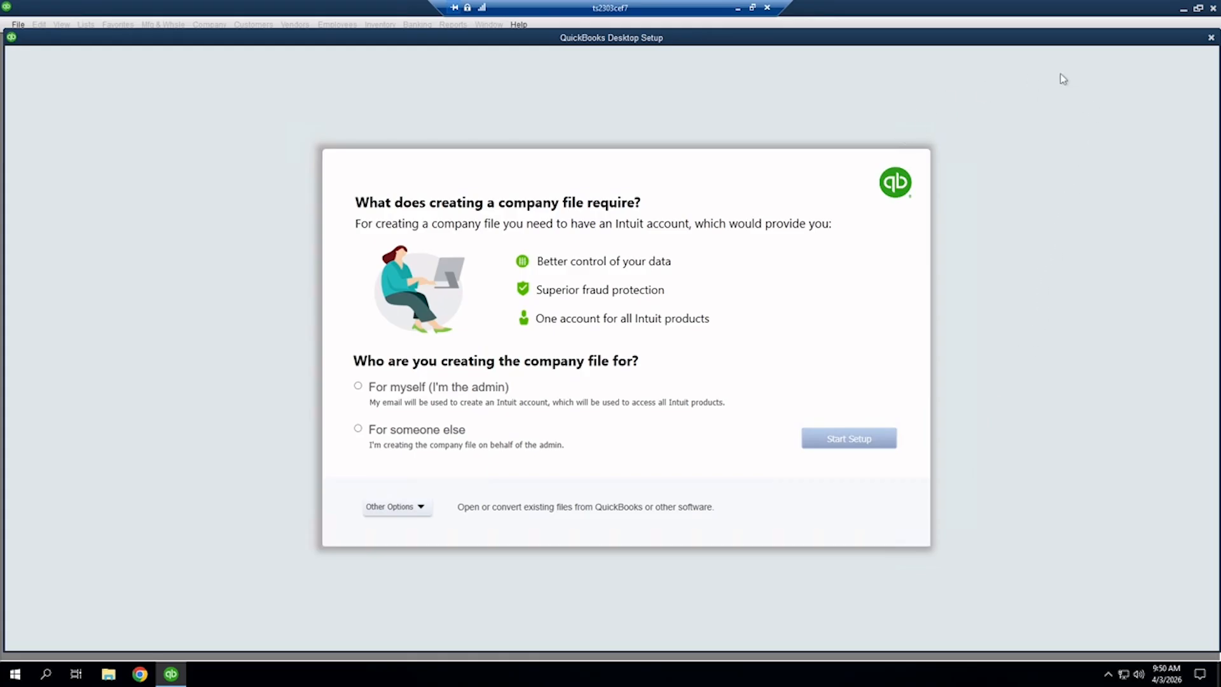
click(1210, 39)
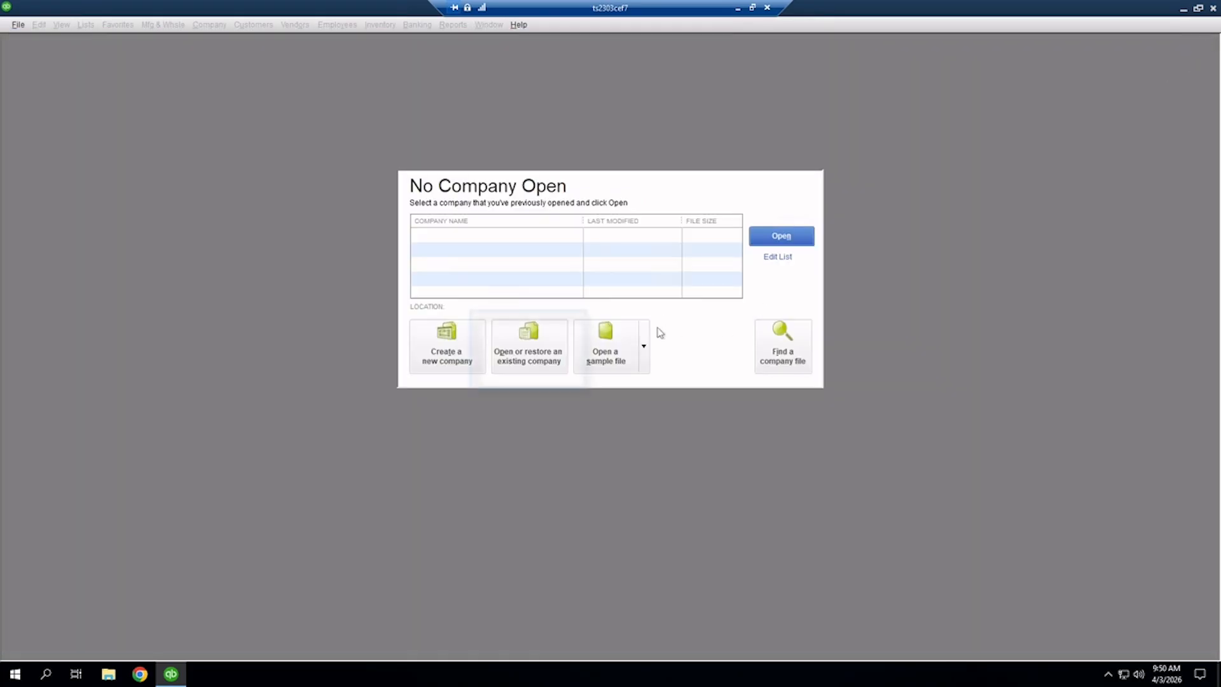
click(531, 358)
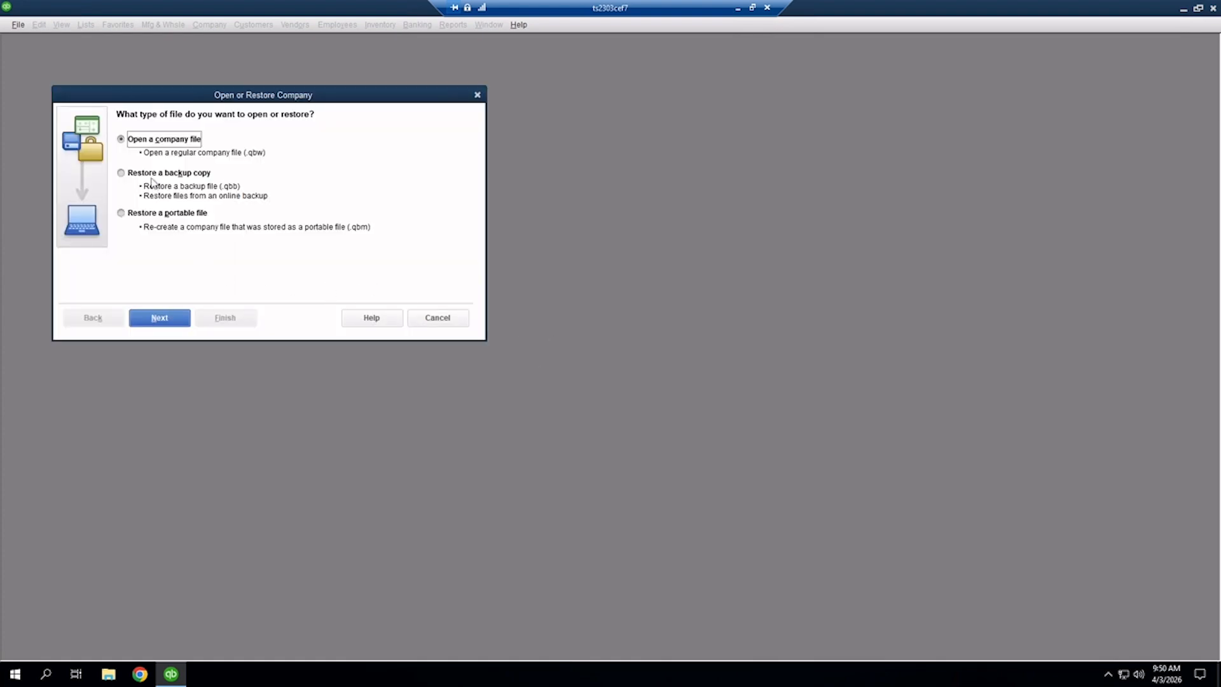
Restore a local backup by picking sample_manufacturing business from S:\Quickbooks Files\QB2024BackupFiles.
click(151, 178)
click(159, 318)
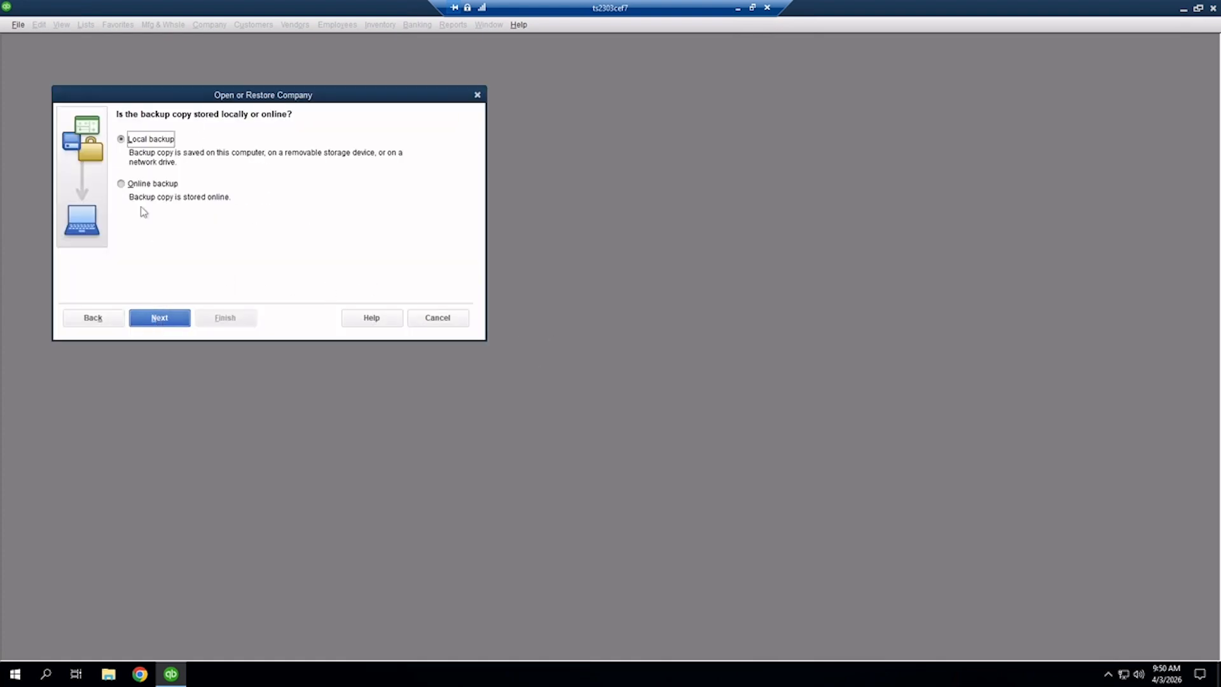
click(160, 317)
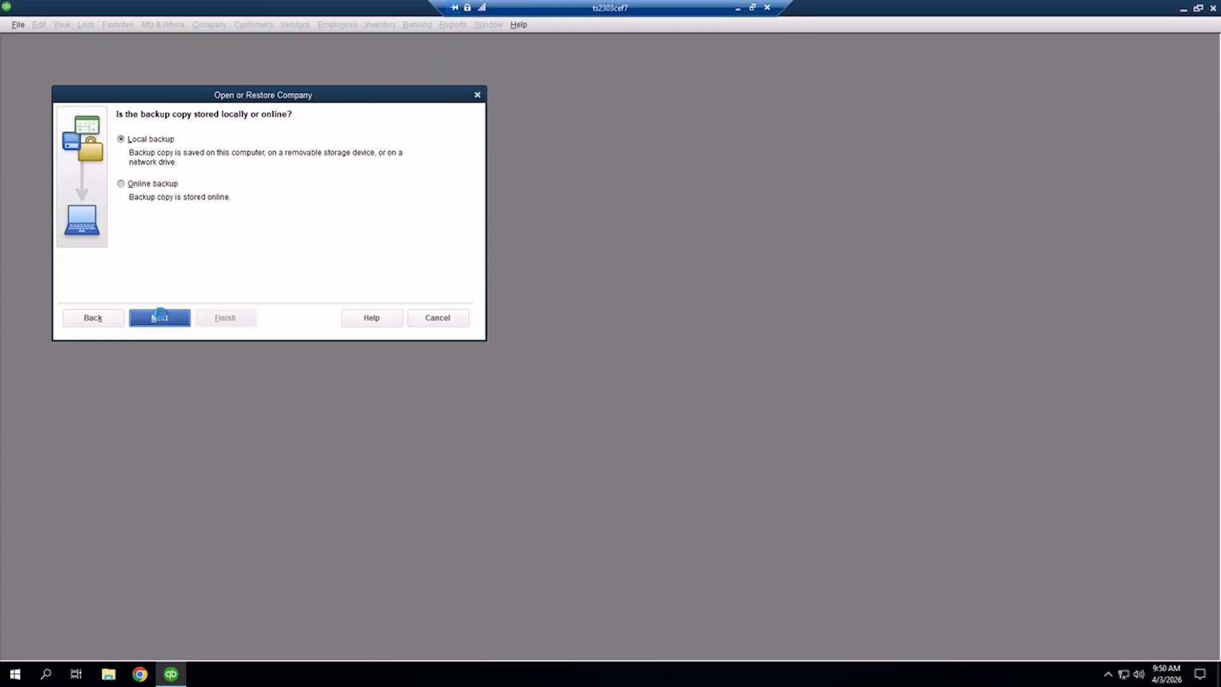
click(88, 278)
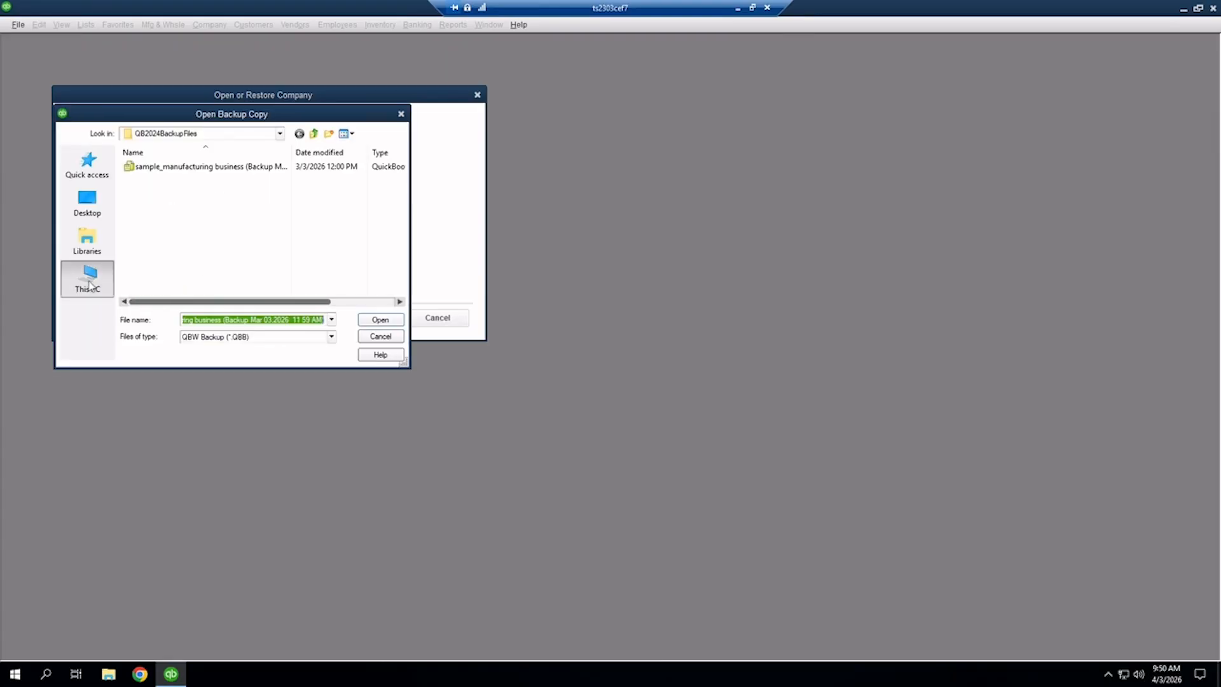
double_click(203, 294)
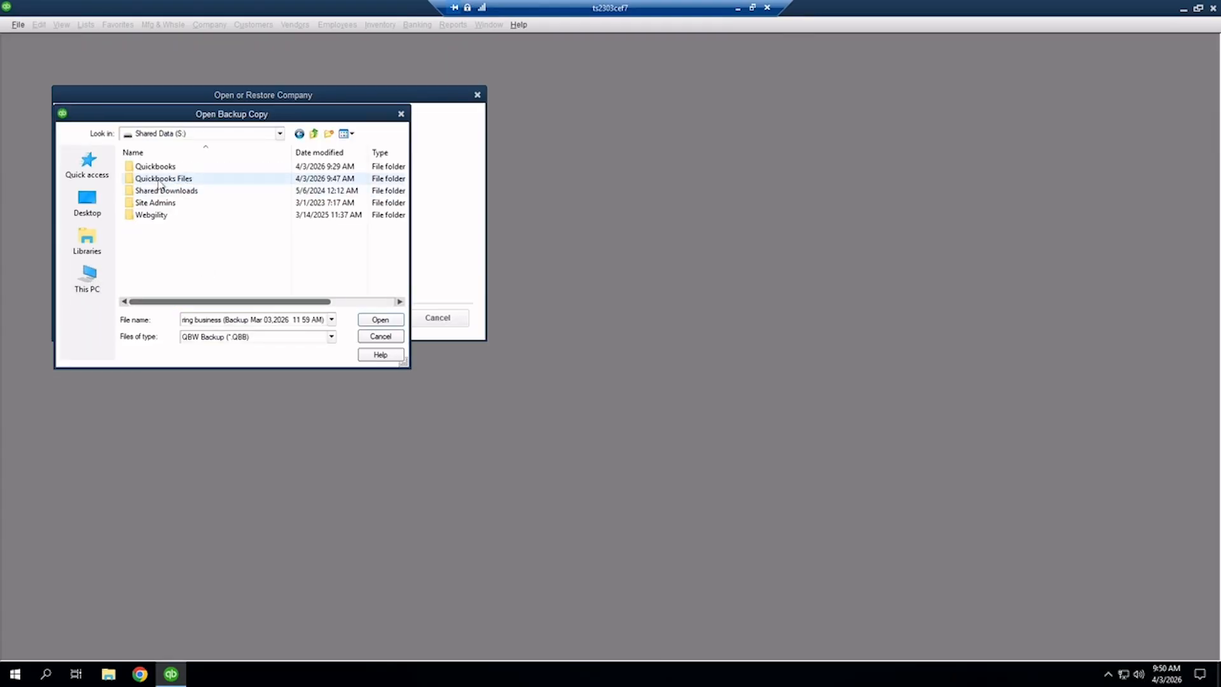
double_click(163, 177)
double_click(162, 172)
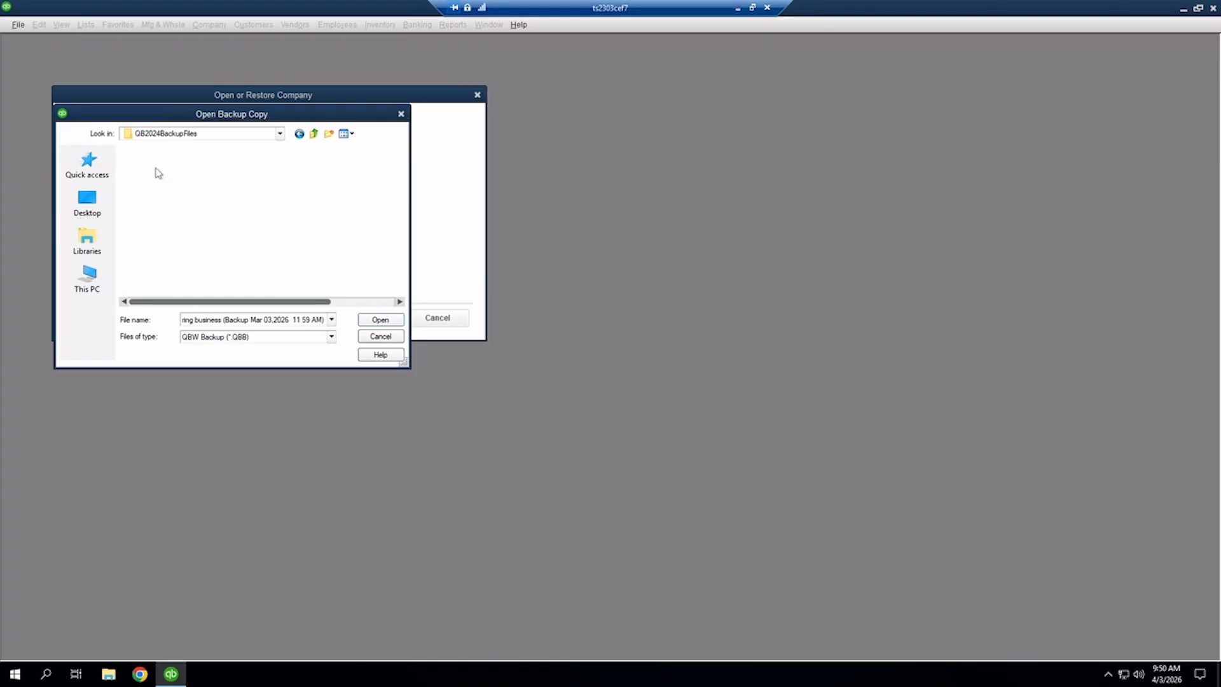
click(170, 166)
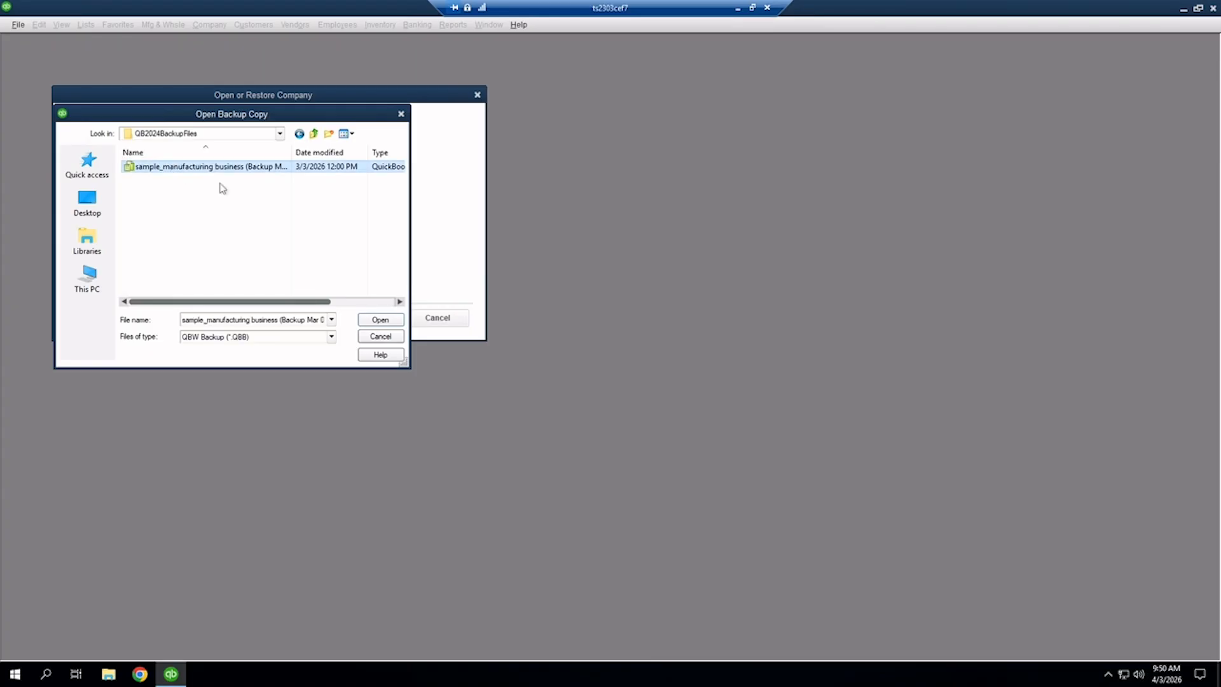
click(376, 322)
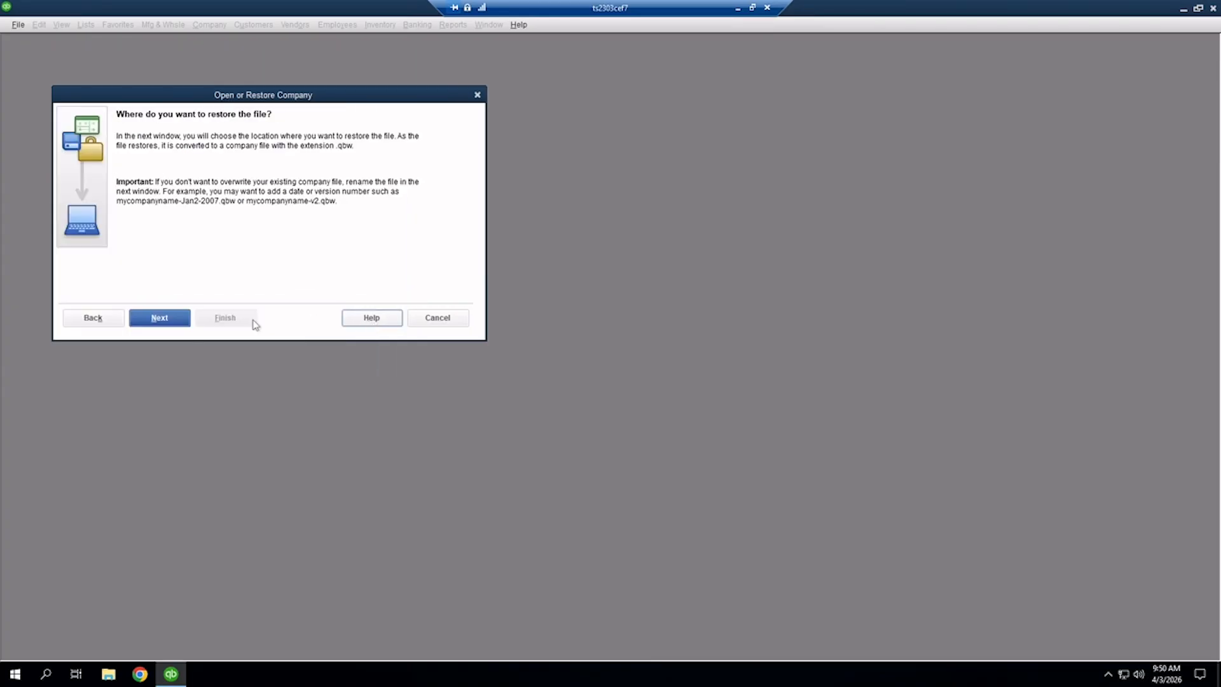
Save the restored company as 'sample_manufacturing business' in the Quickbooks Files folder on Shared Data (S:).
click(160, 318)
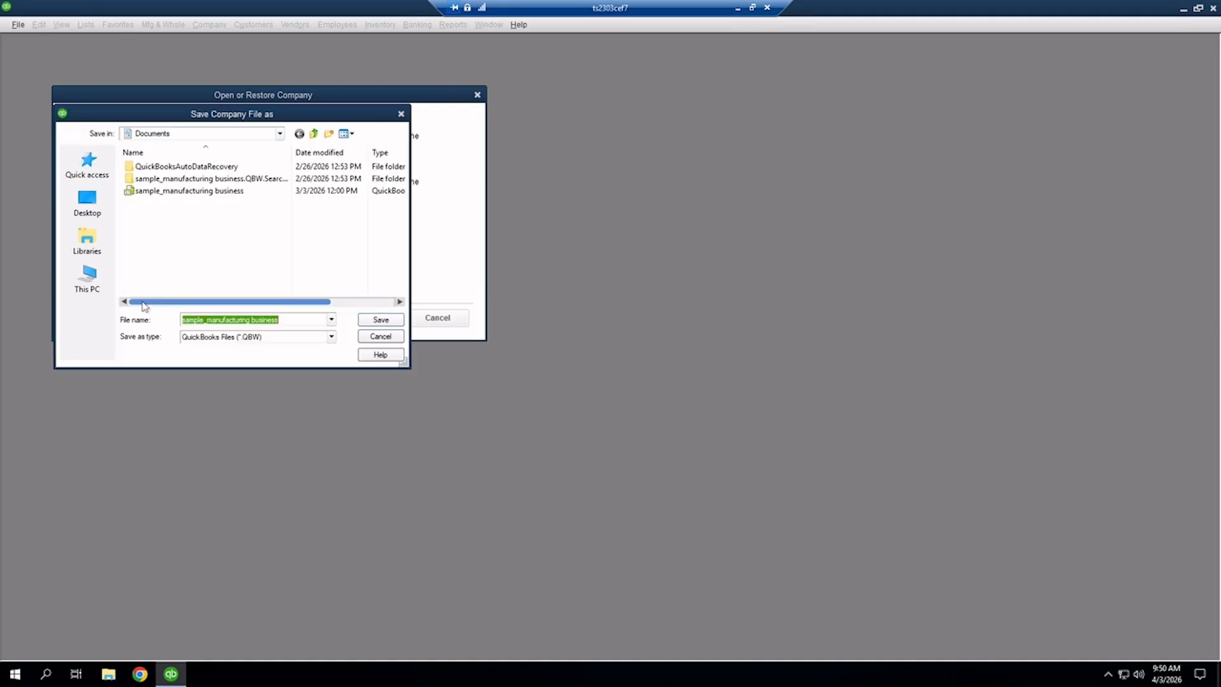
click(88, 280)
scroll(164, 293, down, 5)
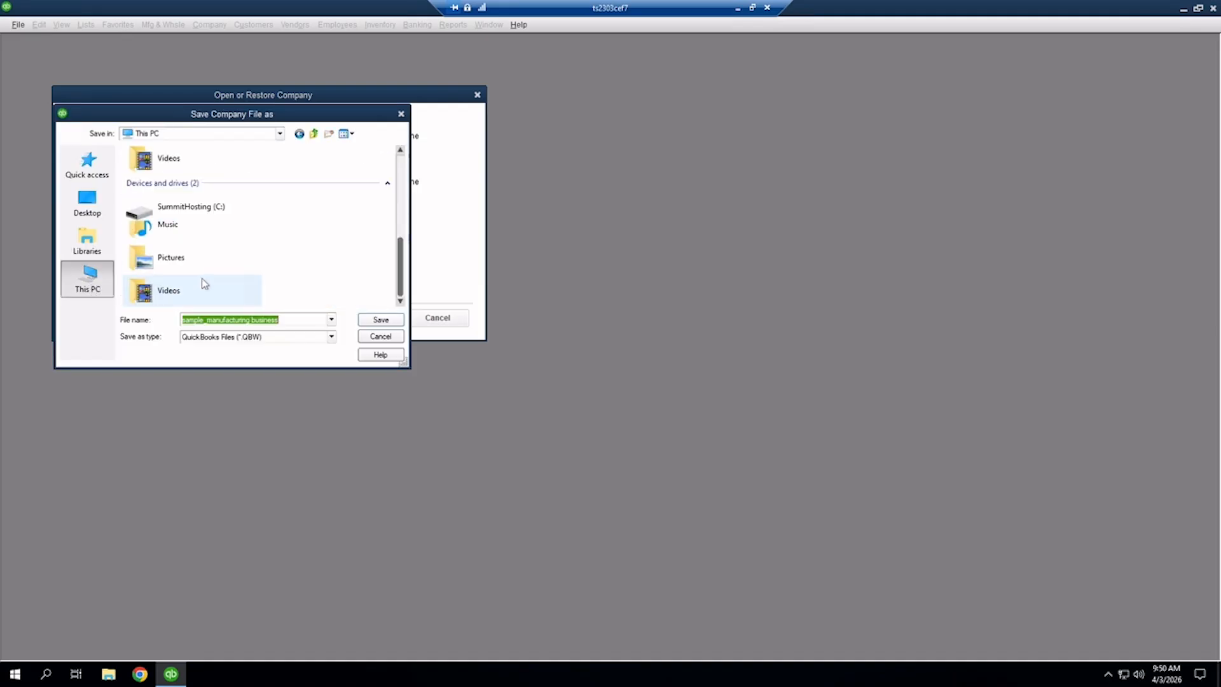
click(197, 238)
double_click(197, 239)
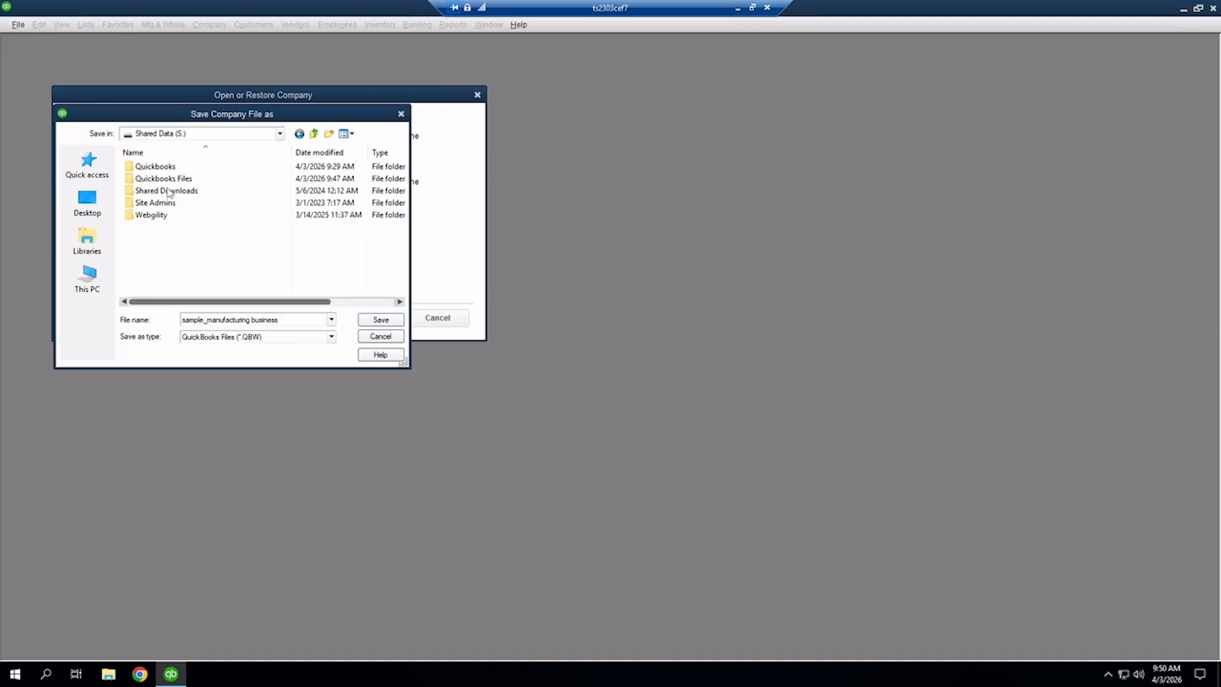
double_click(168, 178)
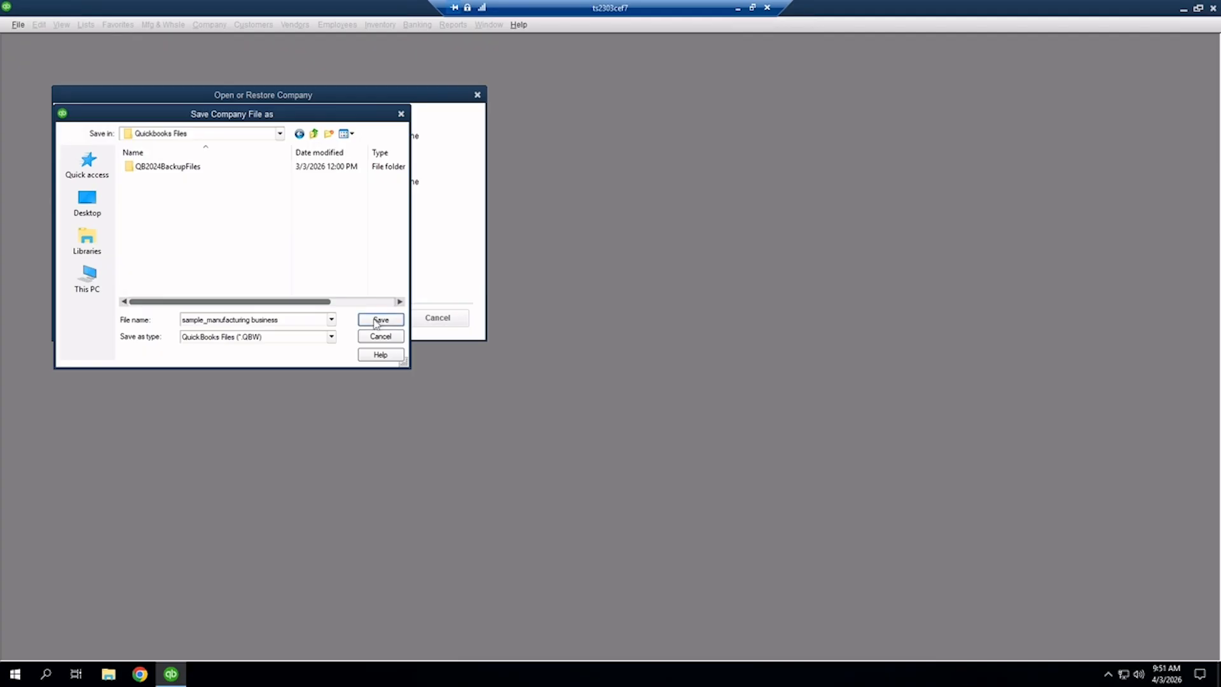
click(292, 320)
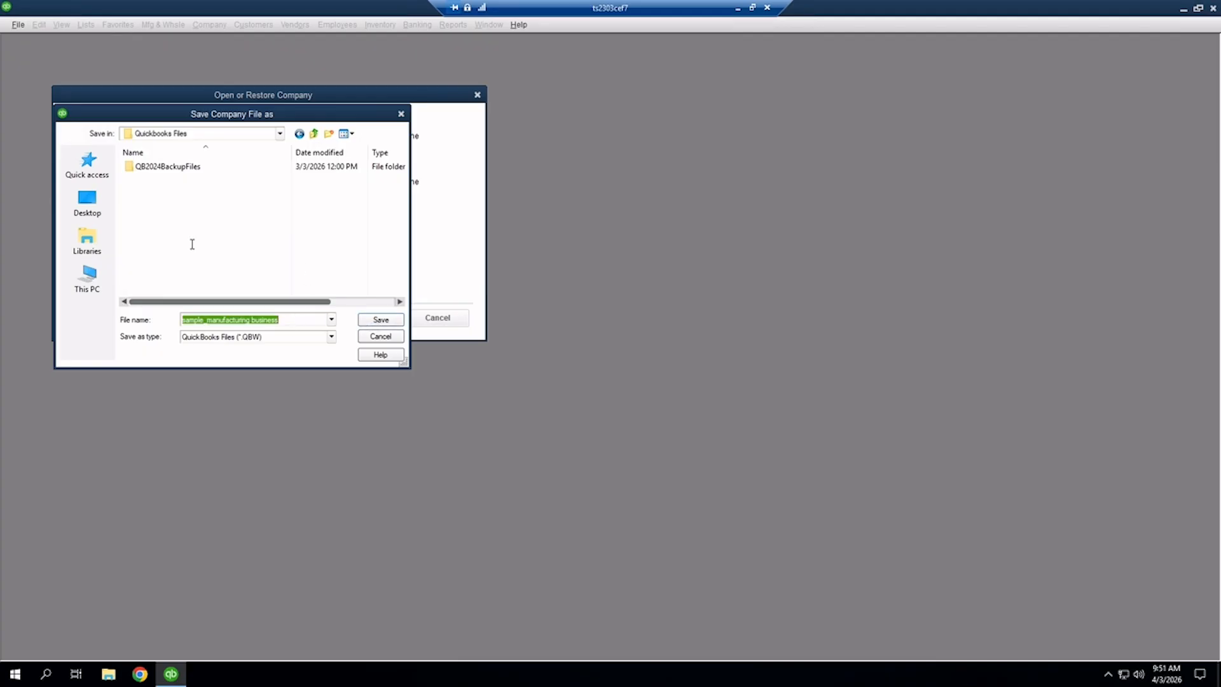
click(380, 322)
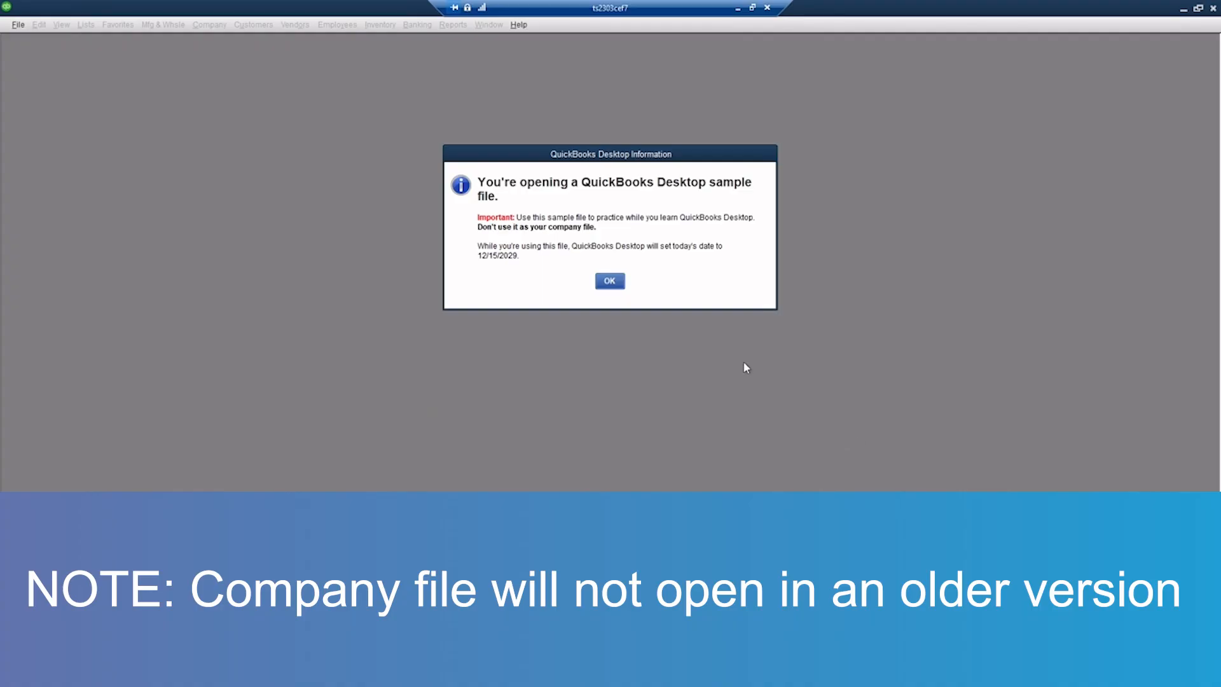
Dismiss the sample-file notice and sign out of the remote Summit desktop session.
click(610, 281)
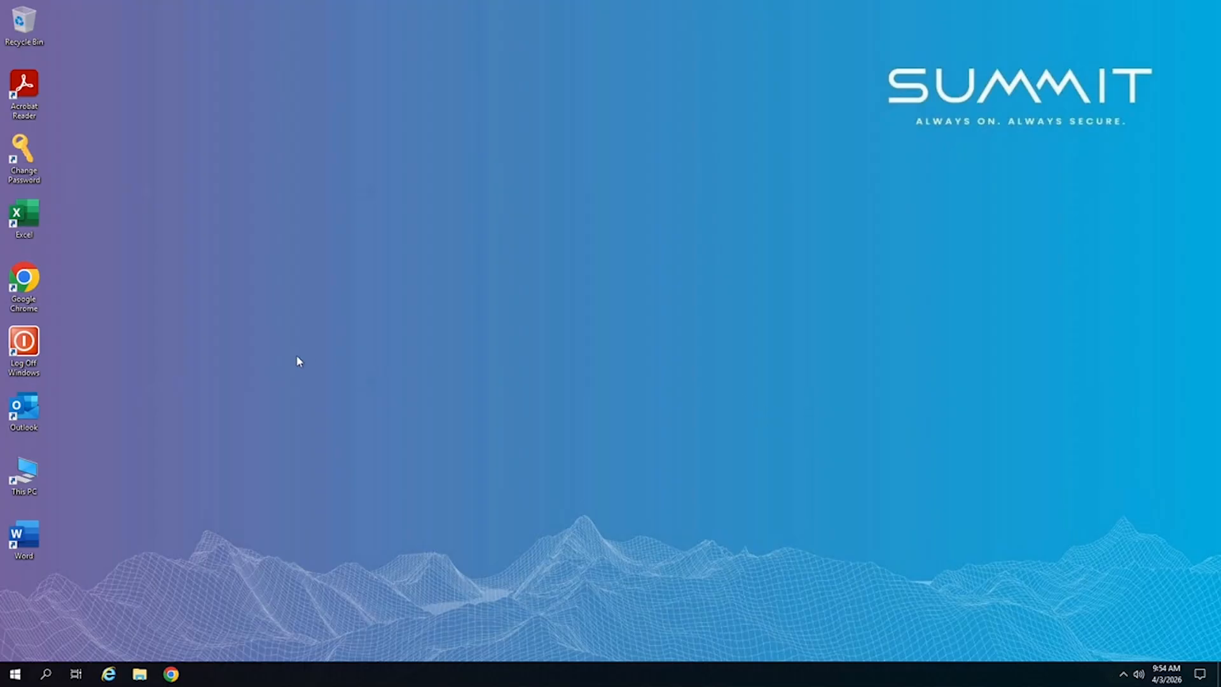
click(40, 346)
click(15, 673)
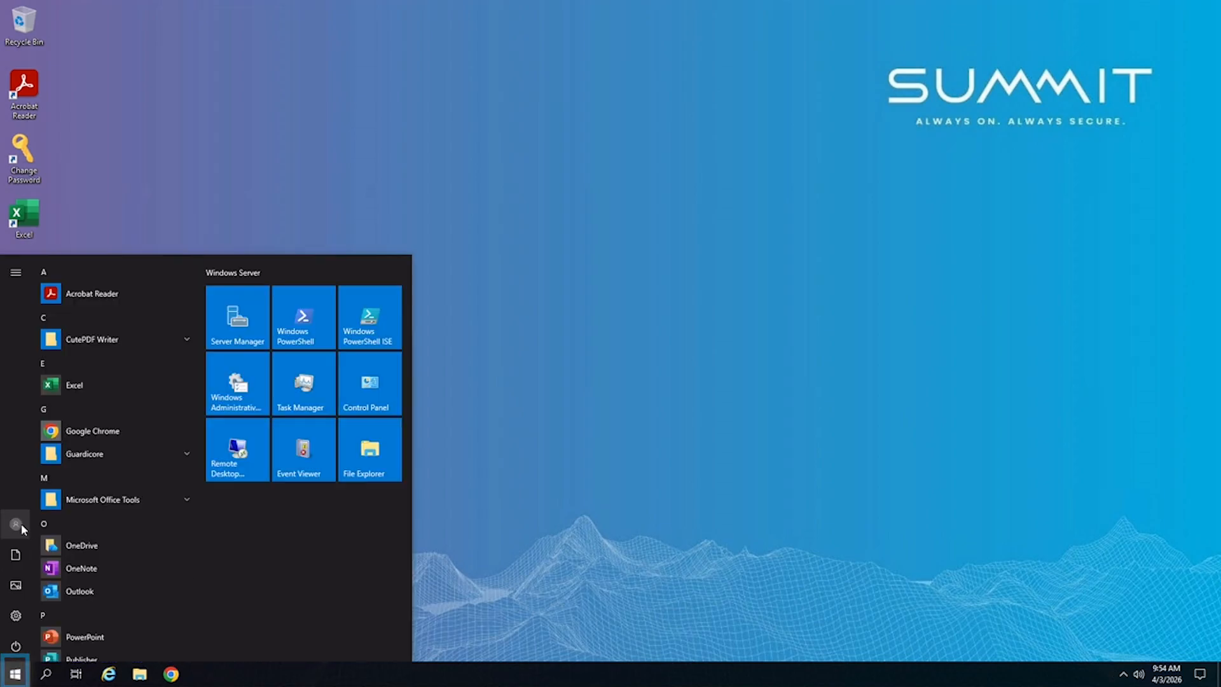
click(21, 522)
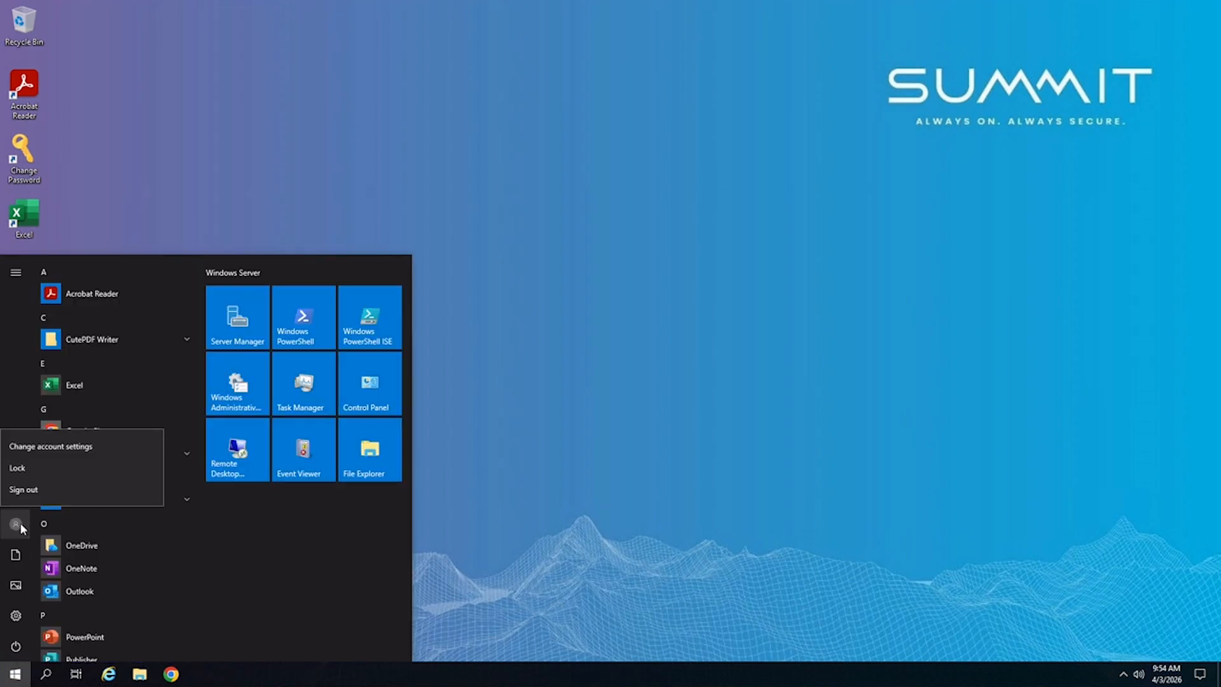
click(36, 491)
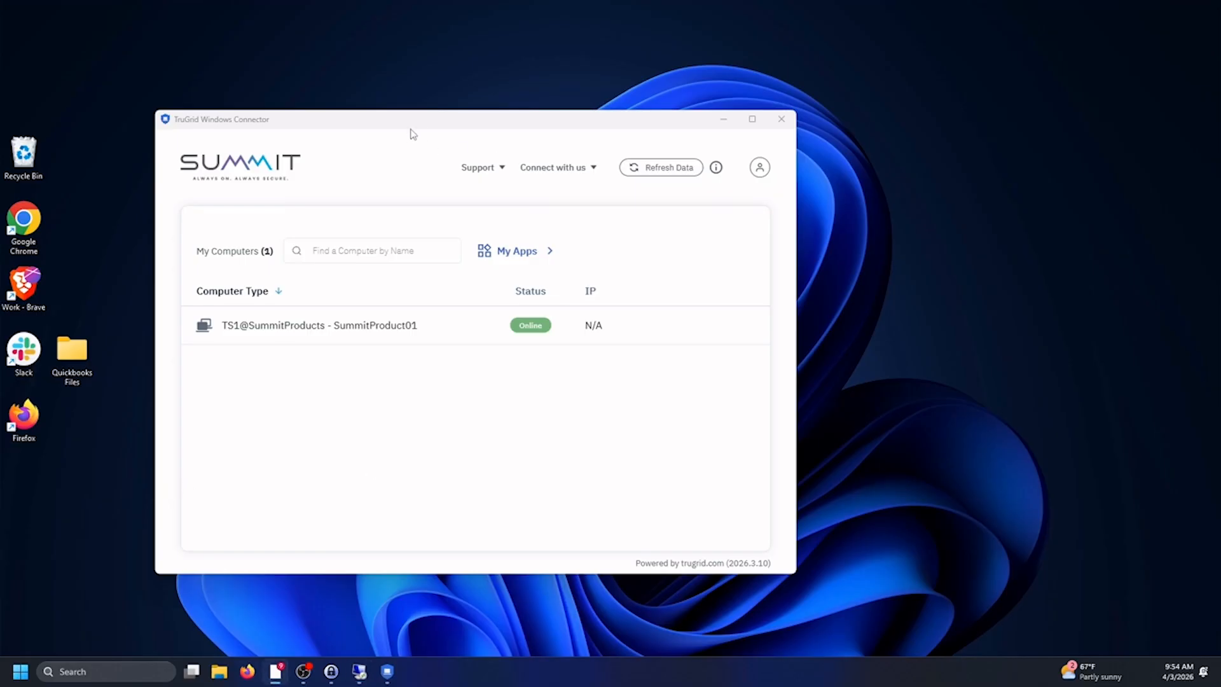
Sign out of the TruGrid Connector and open Summit's Submit a request support form.
drag(412, 133, 507, 126)
click(855, 159)
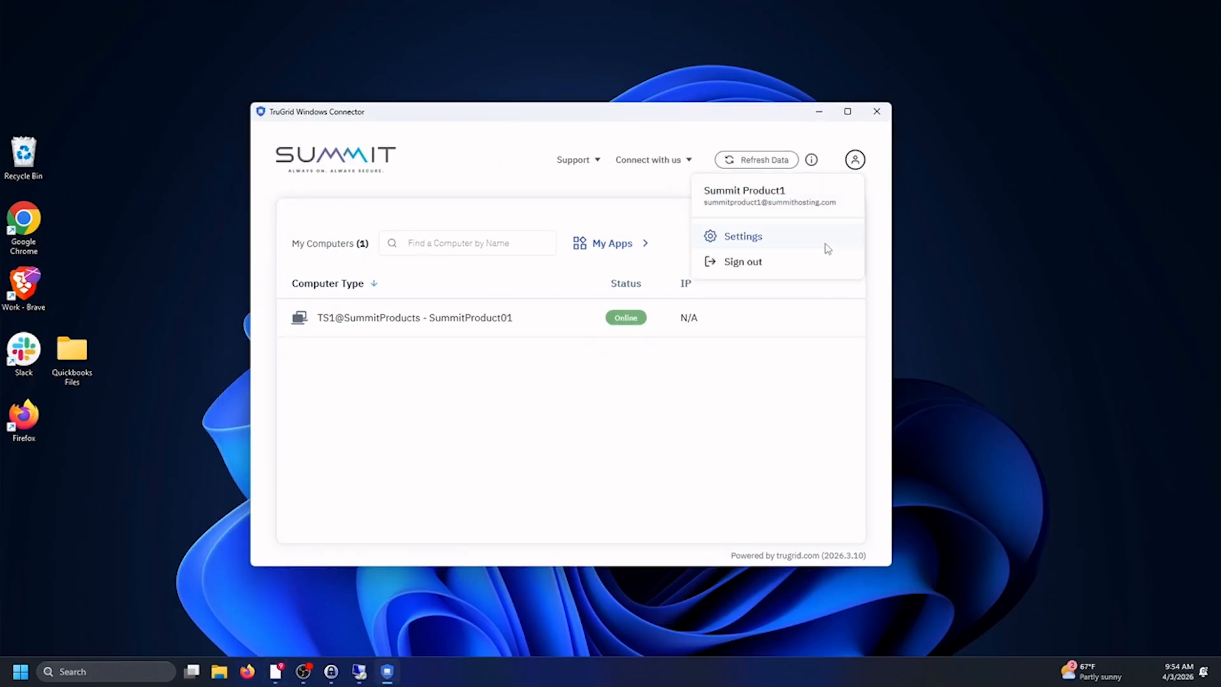
click(780, 264)
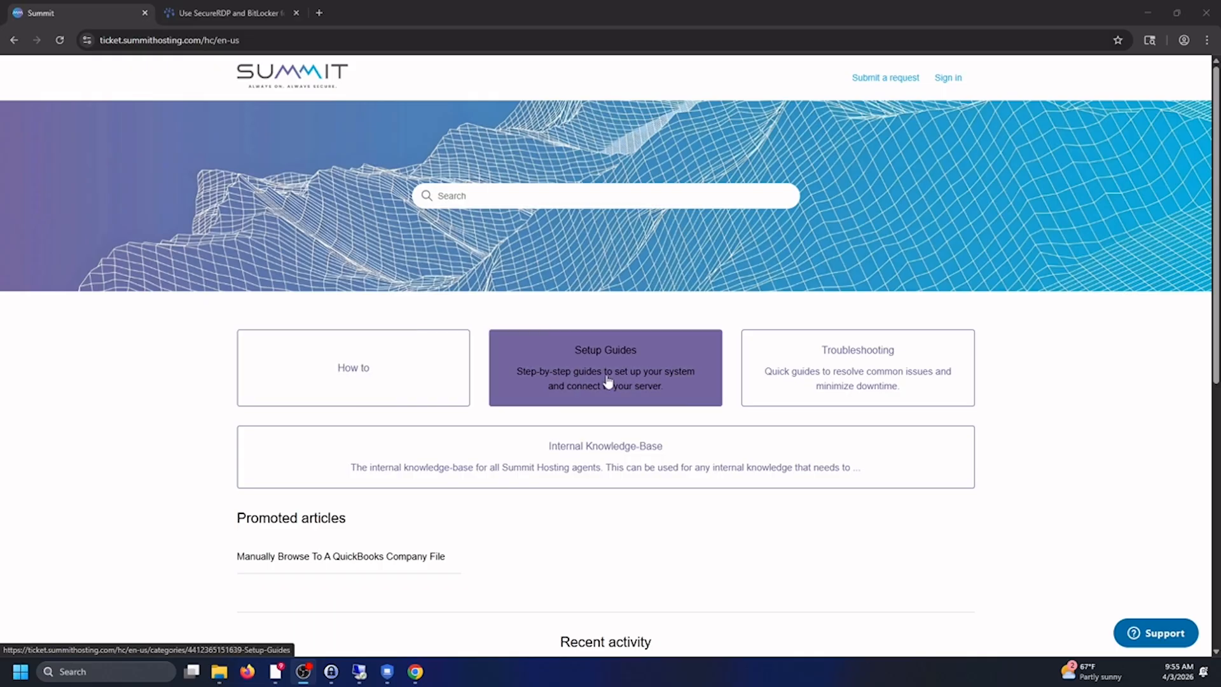
click(868, 78)
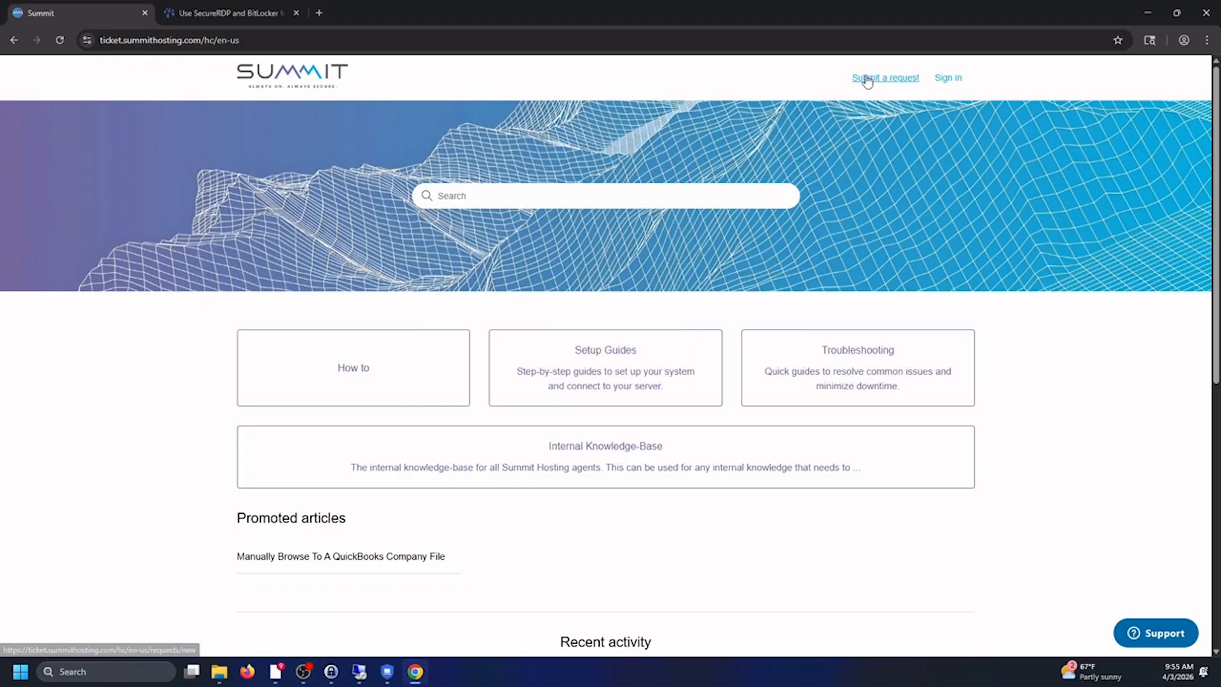
scroll(554, 350, down, 8)
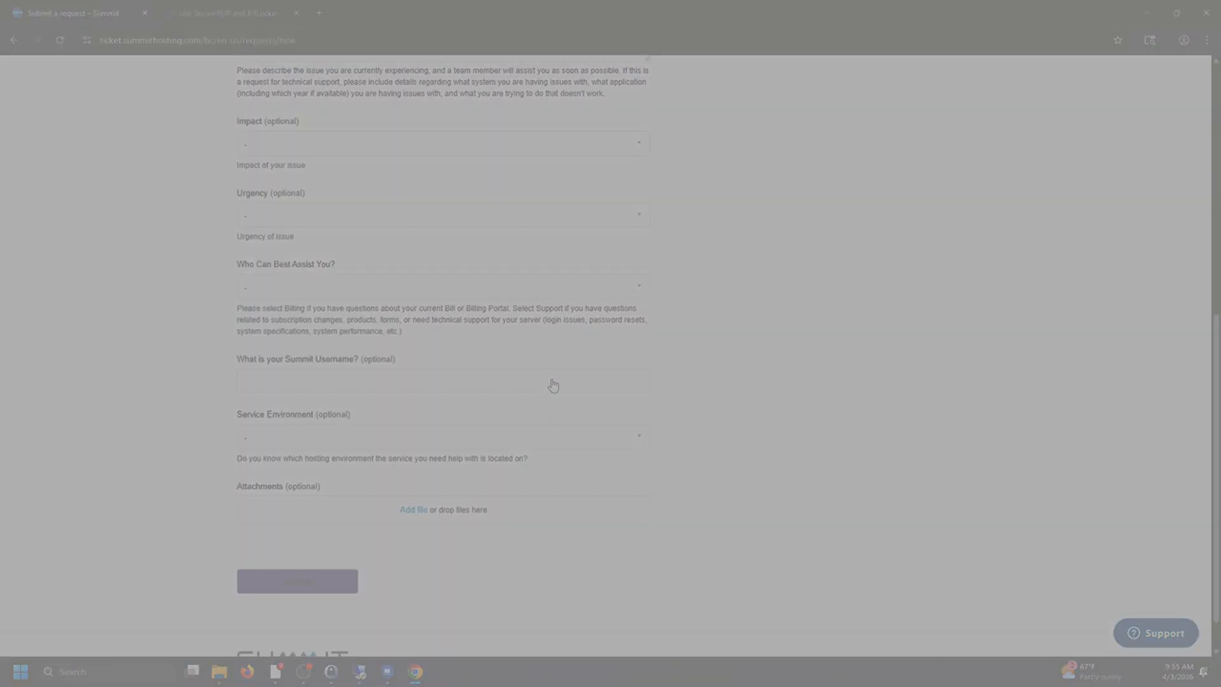